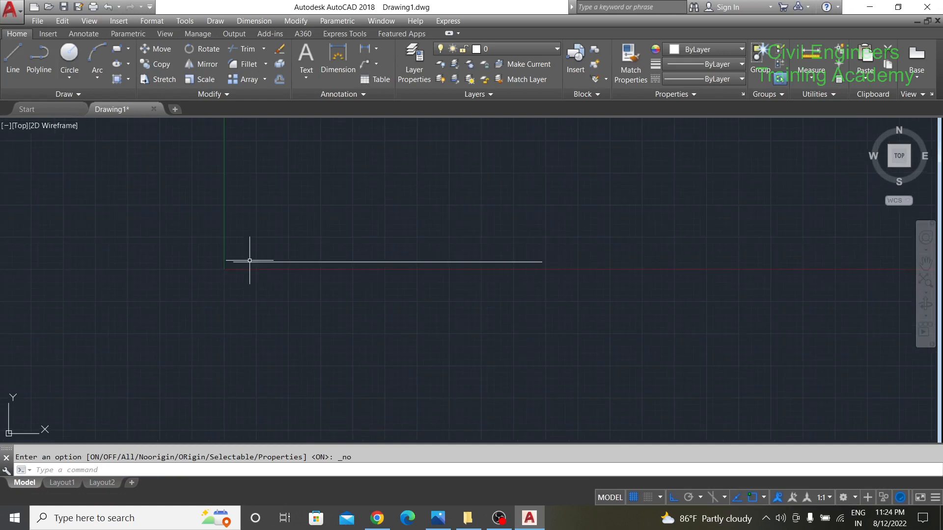
Draw a 25' line from the left end along the existing horizontal line, then a vertical segment straight down from there.
scroll(223, 241, "up", 2)
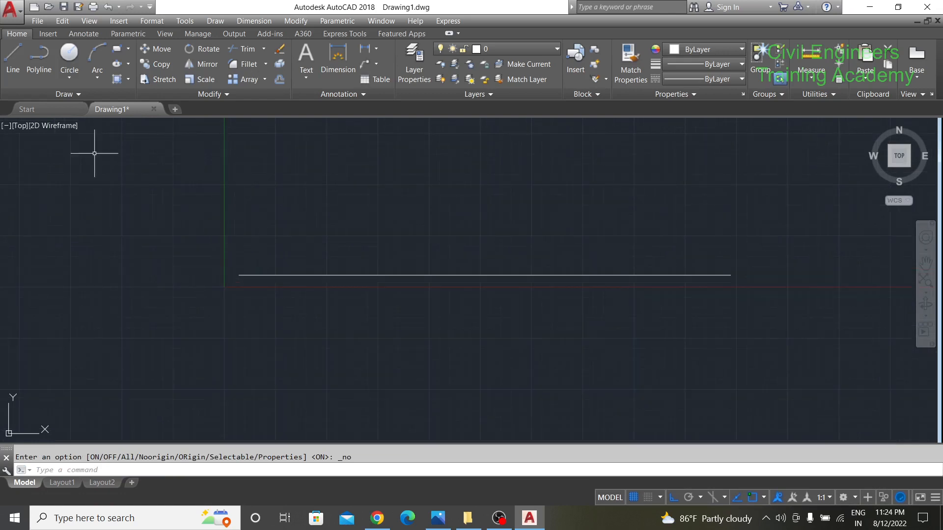
left_click(13, 58)
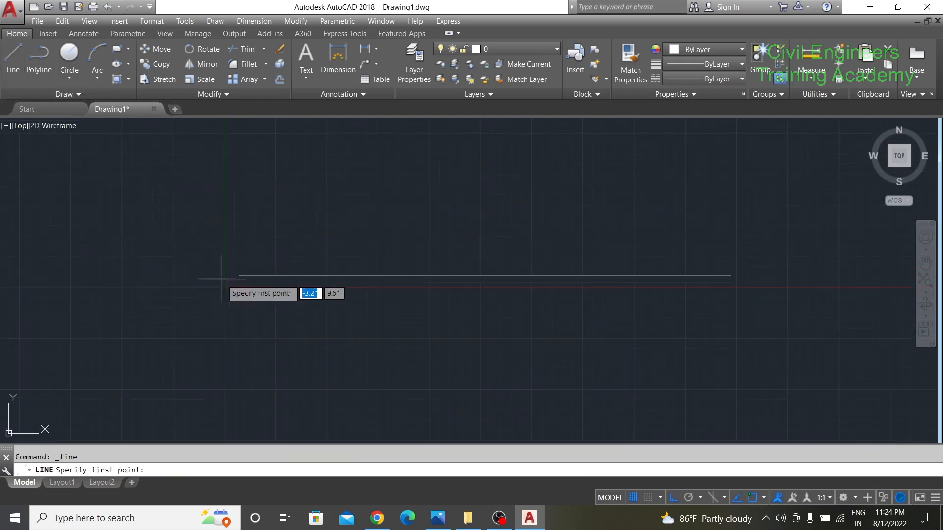
left_click(239, 275)
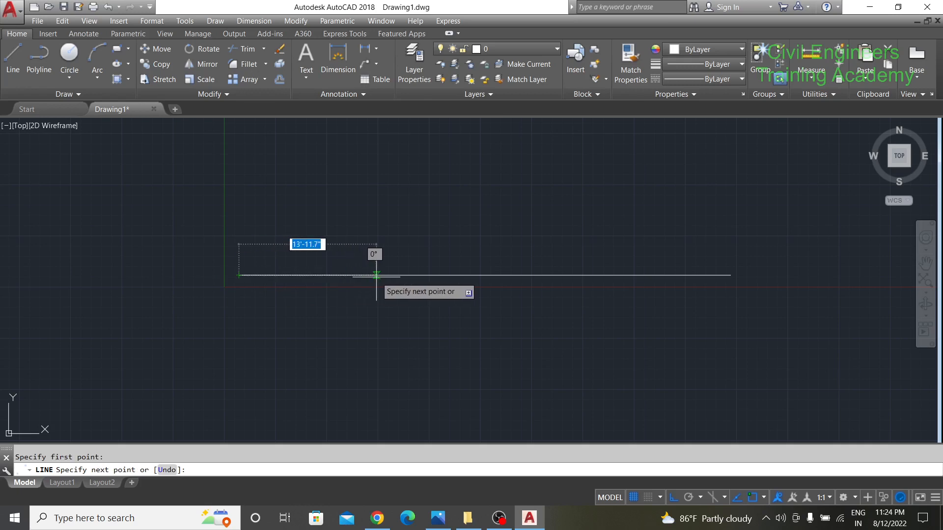
type("25")
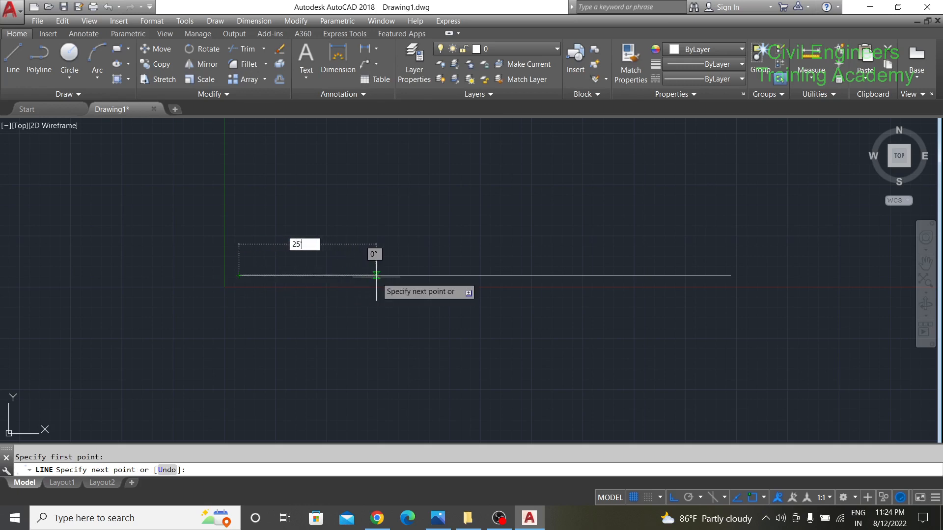
type("'")
key("Return")
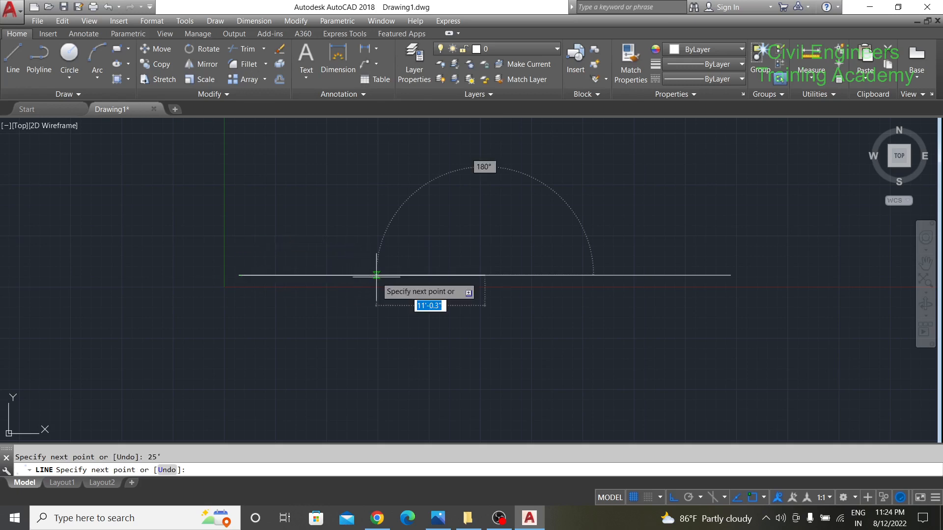
left_click(484, 385)
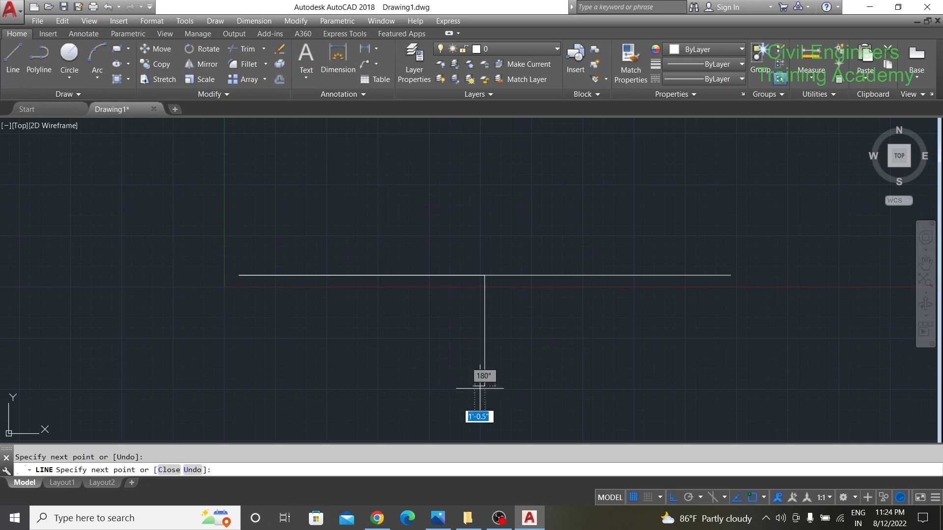
Draw a 10' line leftward from the horizontal line's right end, then a vertical segment down, level with the first vertical.
left_click(22, 66)
left_click(730, 275)
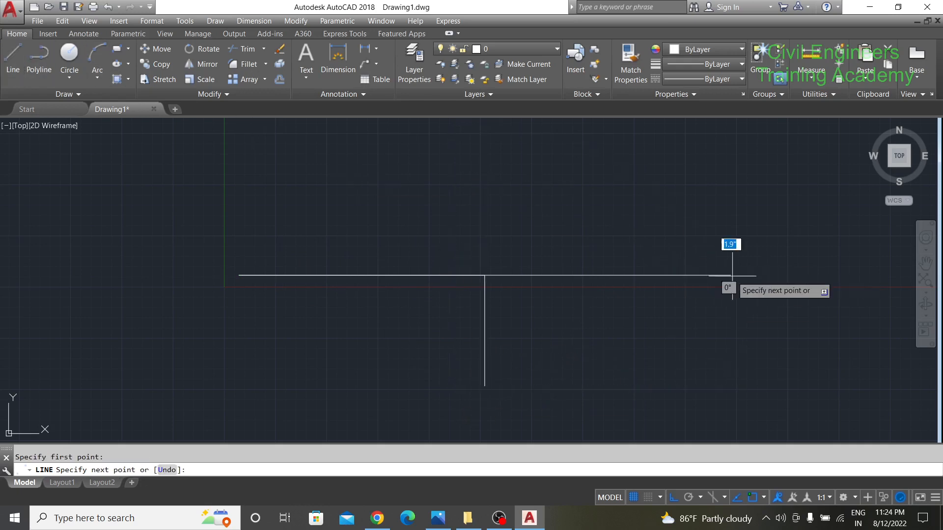
type("1")
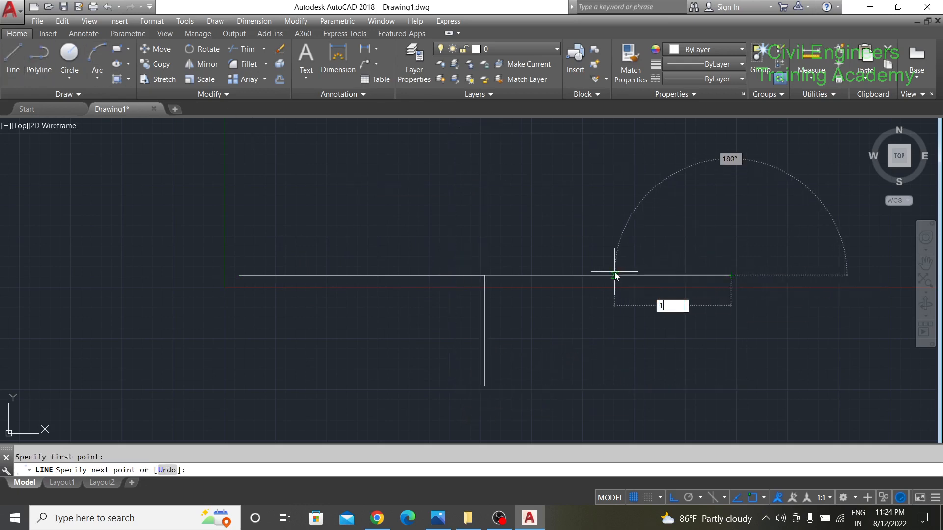
type("0'")
key("Return")
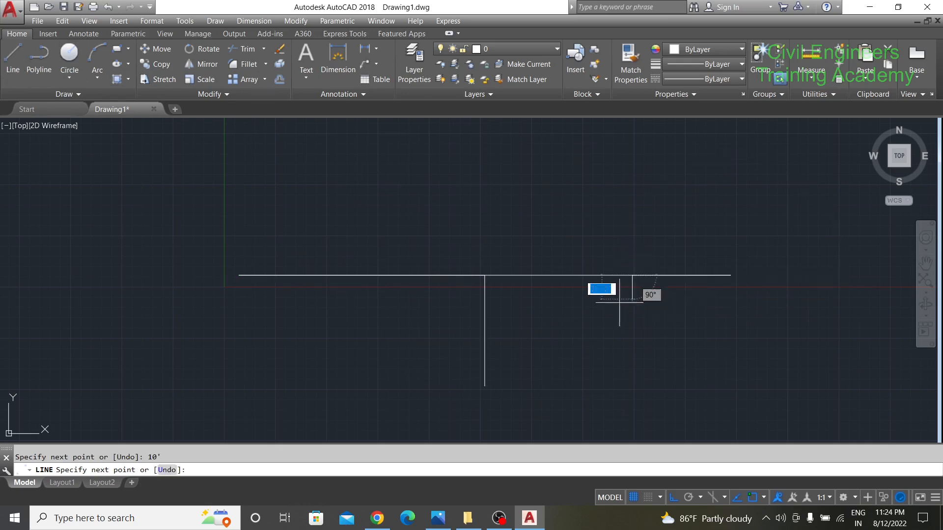
left_click(632, 387)
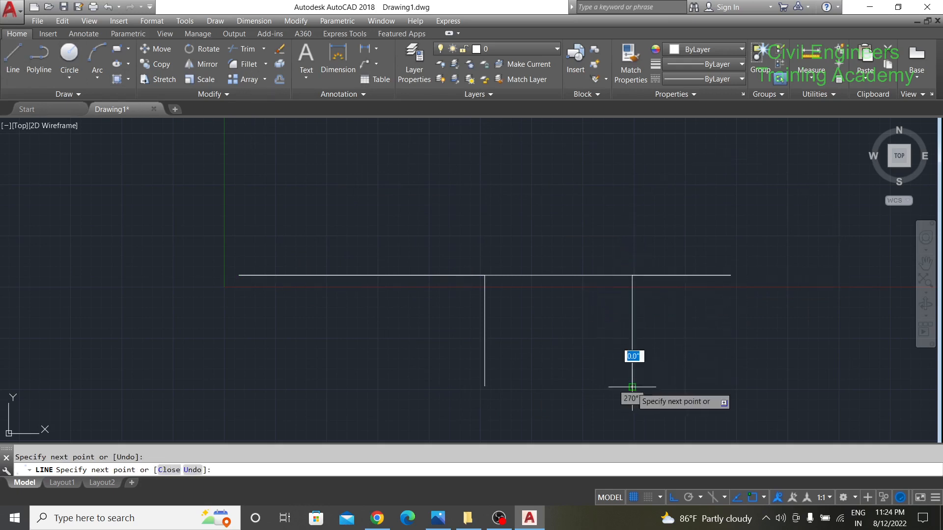
key("Escape")
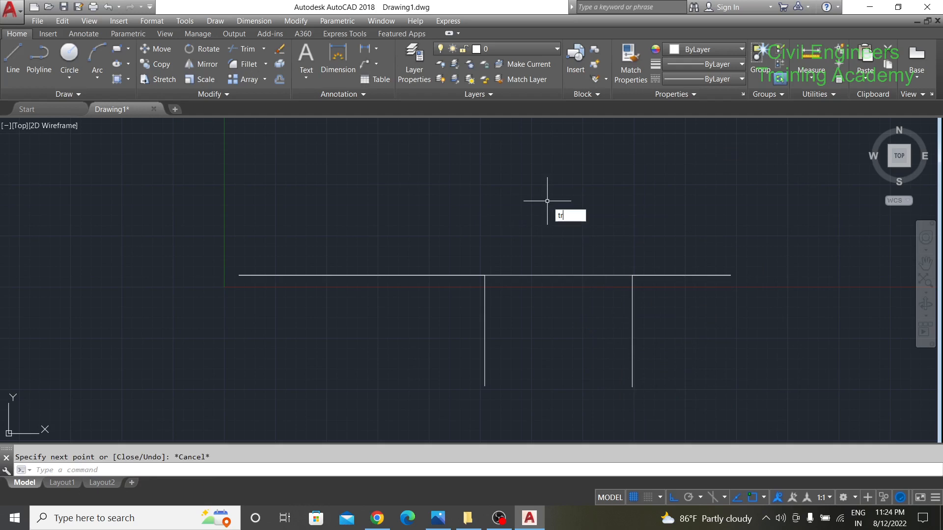
Trim away the piece of the horizontal line between the two vertical lines.
type("tr")
key("Return")
key("Return")
left_click(574, 275)
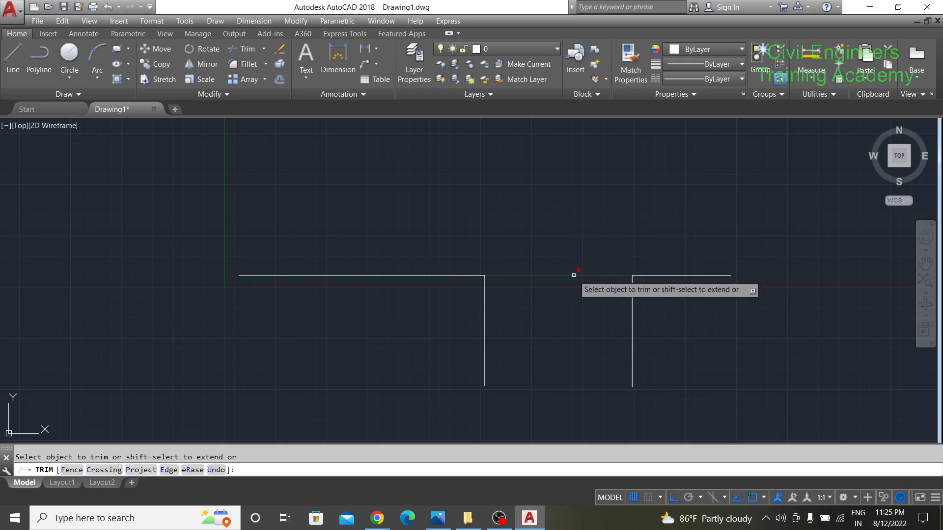
scroll(497, 254, "down", 2)
scroll(519, 264, "up", 2)
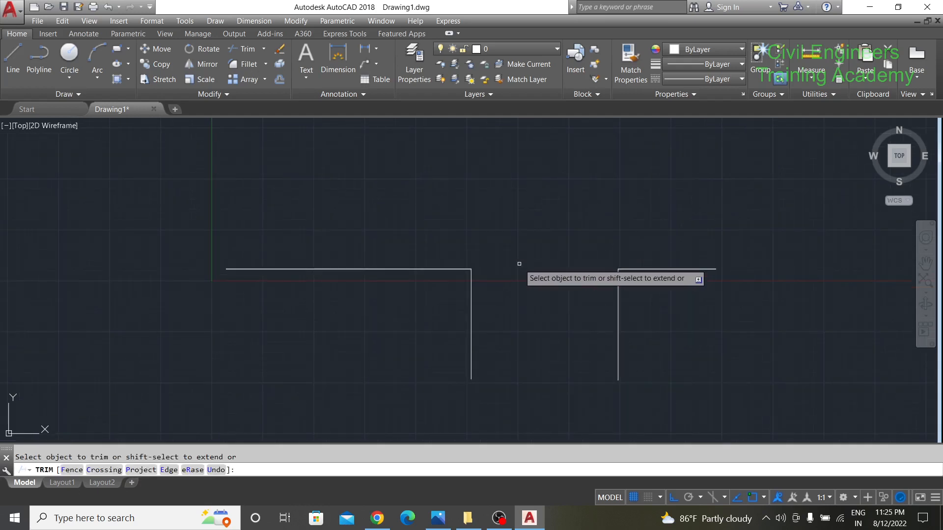
key("Escape")
Draw a separate 50' horizontal line in the empty area to the right of the trimmed figure.
scroll(511, 261, "down", 2)
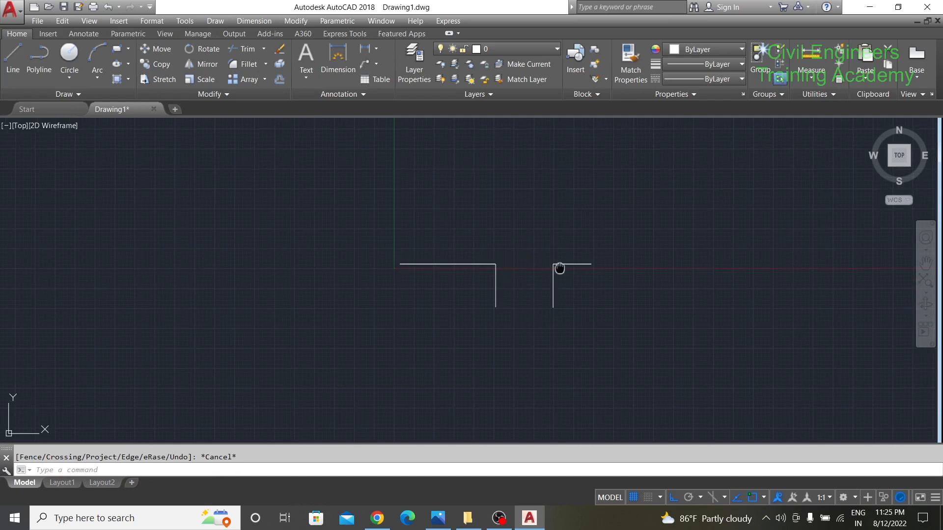
middle_click_drag(560, 269, 371, 268)
scroll(371, 268, "up", 4)
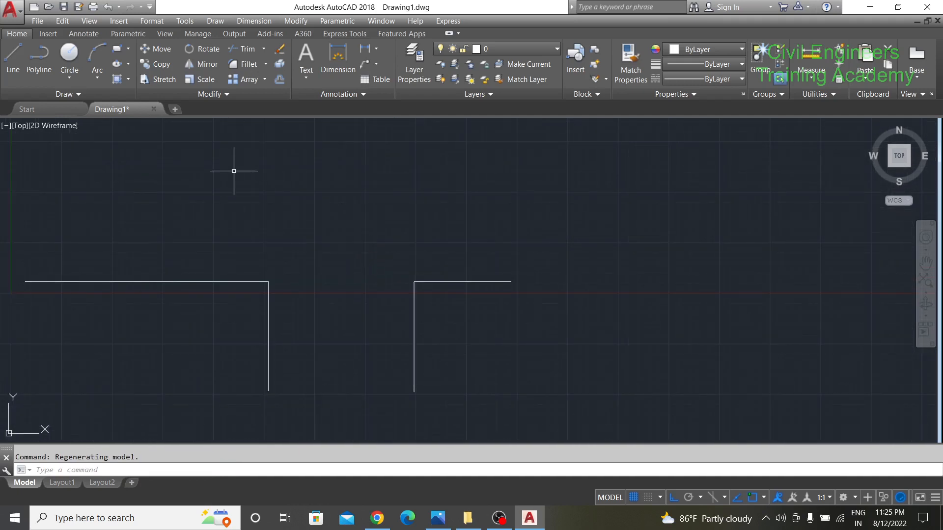
scroll(234, 180, "down", 1)
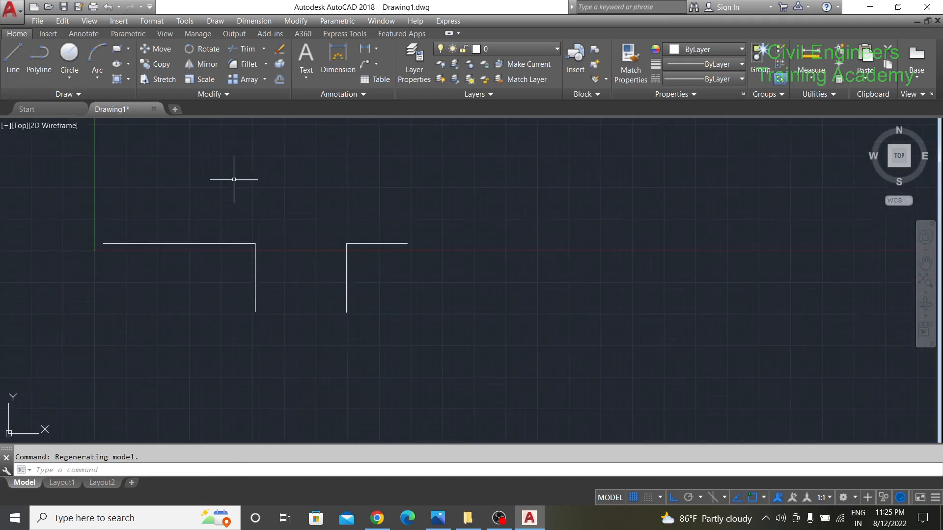
left_click(13, 63)
middle_click_drag(403, 268, 326, 301)
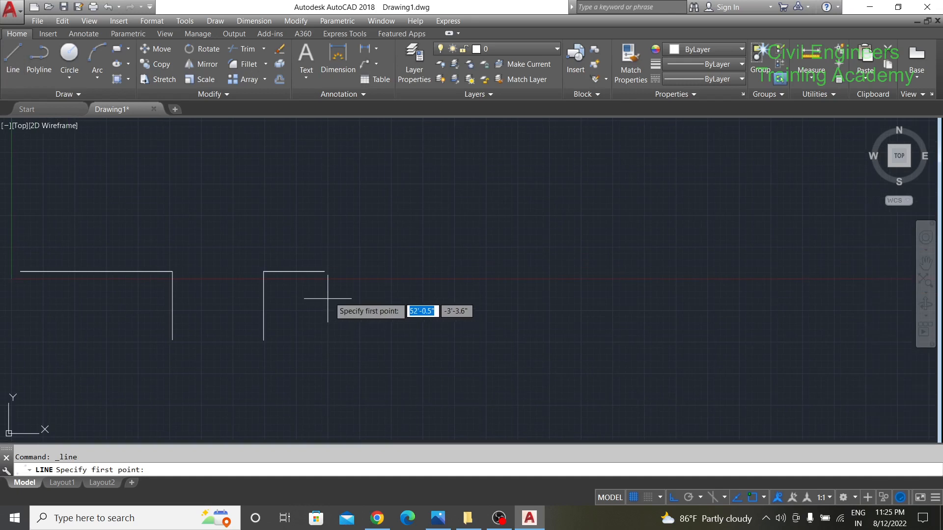
left_click(418, 274)
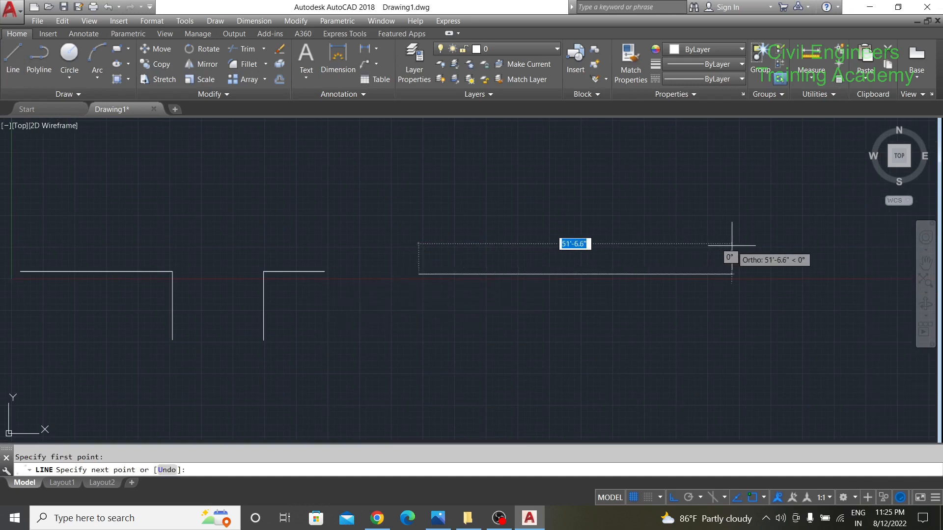
type("50")
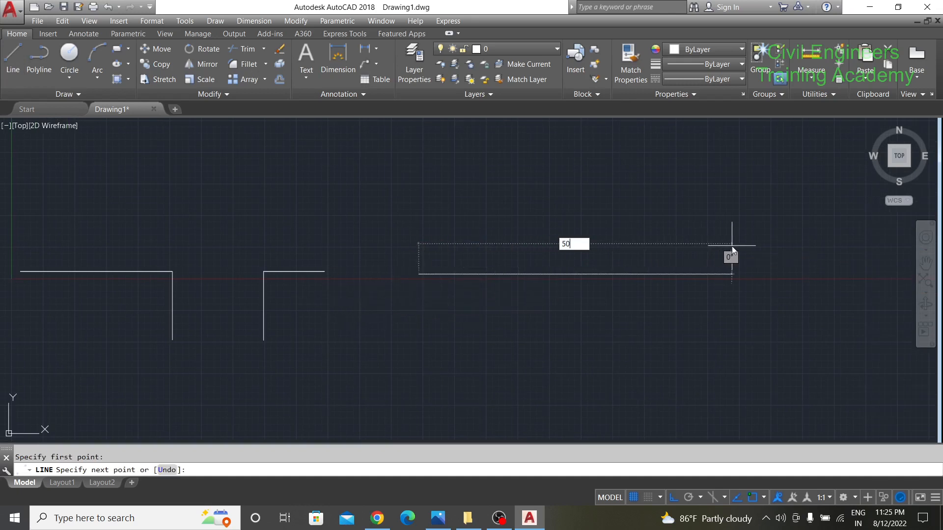
key("Return")
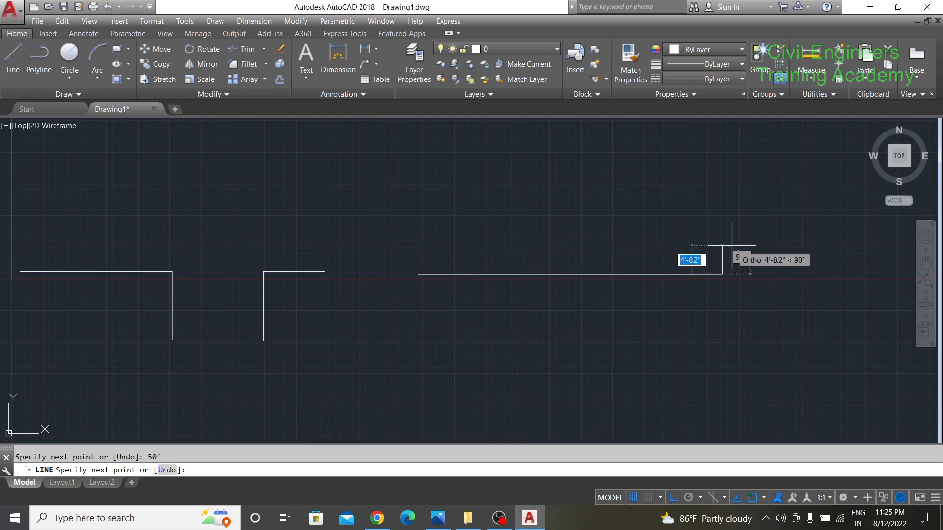
key("Escape")
Place two point markers on the 50' line, roughly one third and two thirds along its length.
scroll(483, 250, "up", 1)
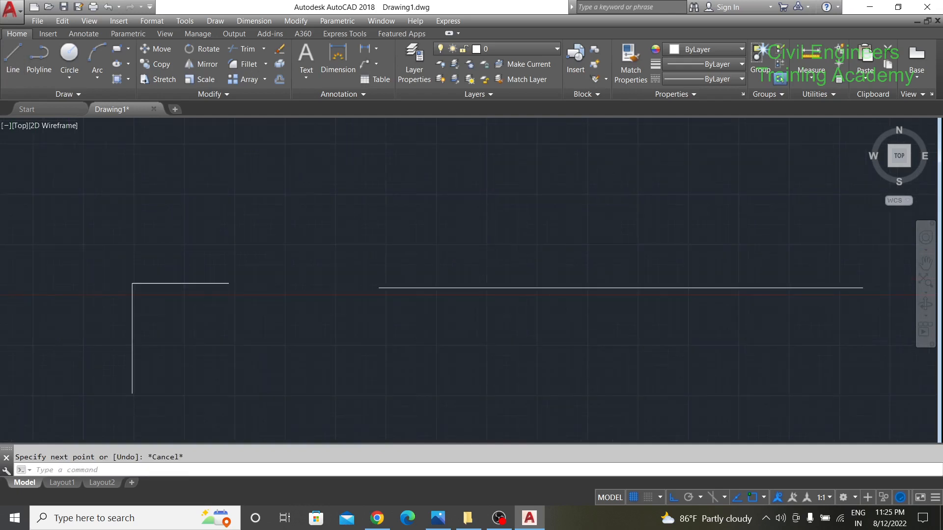
scroll(480, 249, "down", 1)
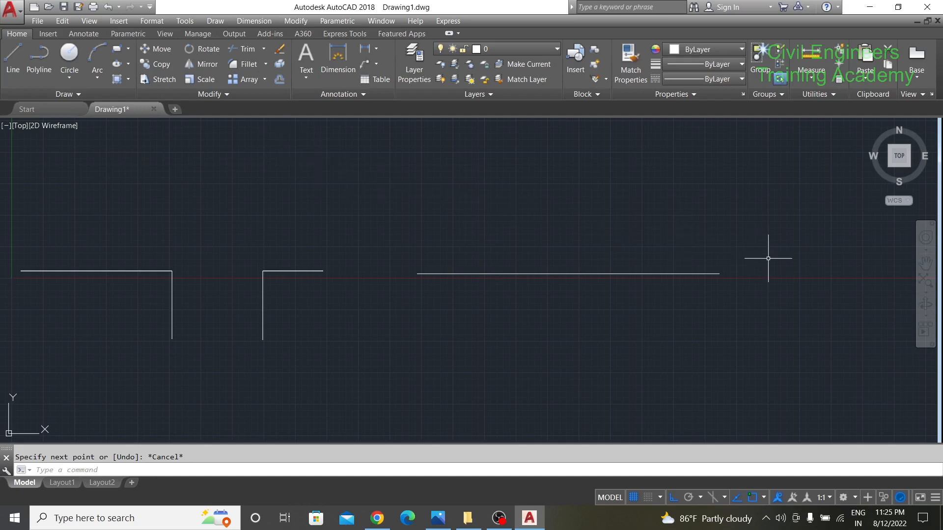
type("po")
key("Return")
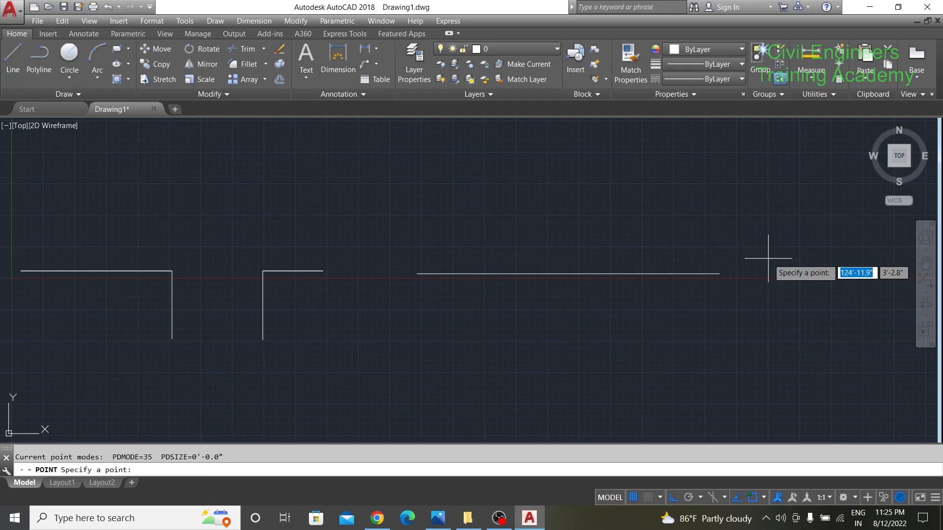
left_click(513, 273)
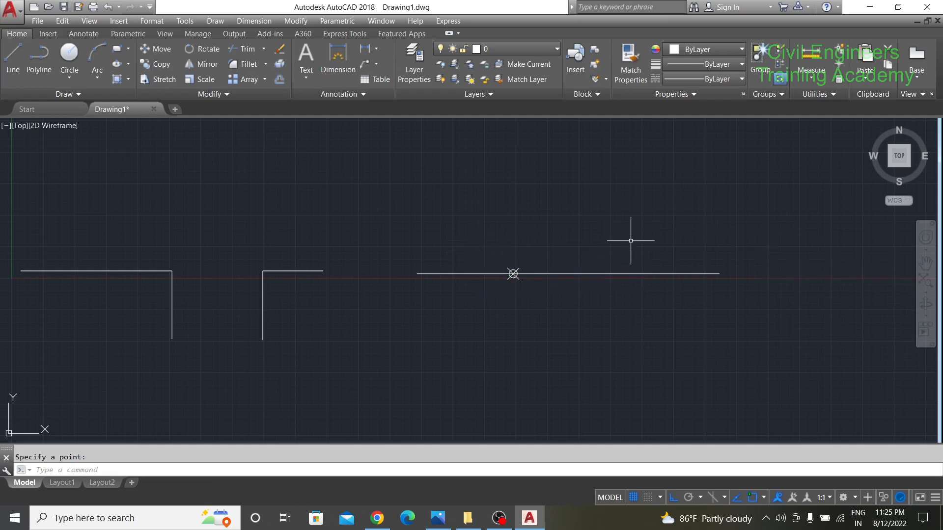
key("Return")
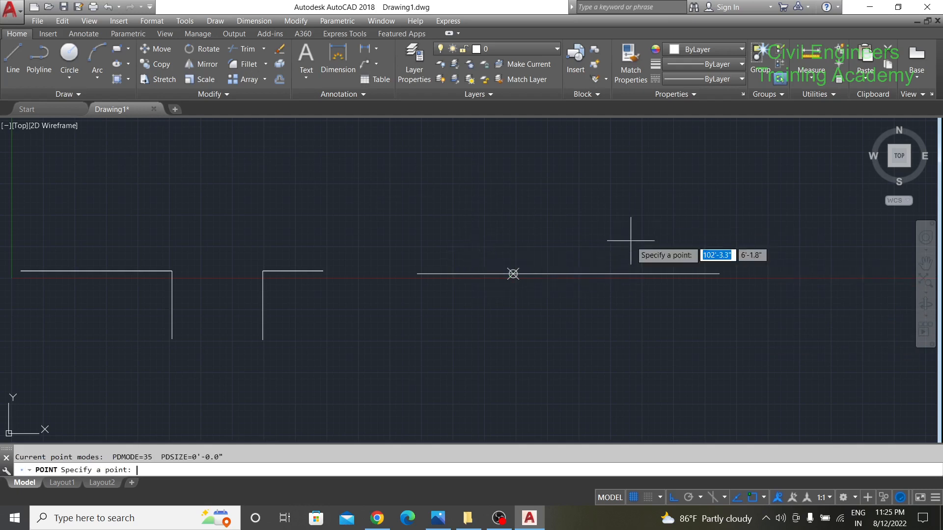
left_click(616, 273)
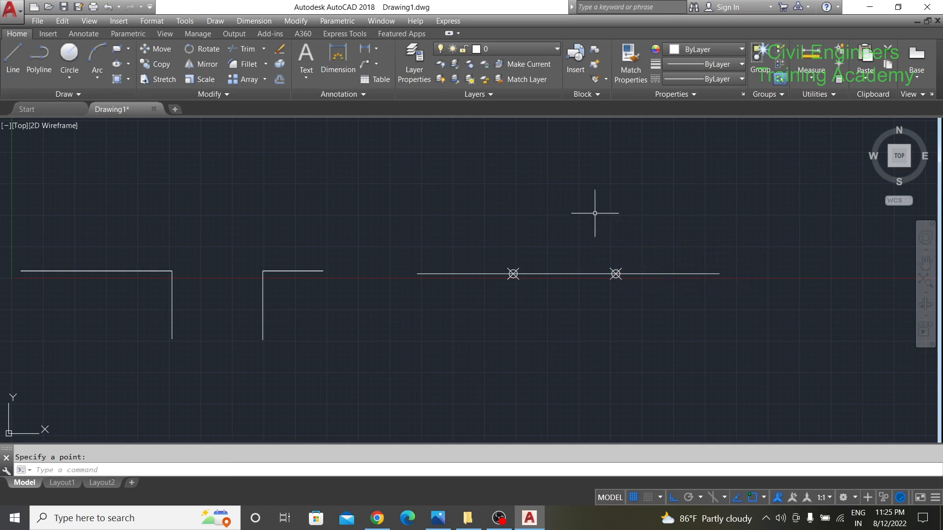
key("Escape")
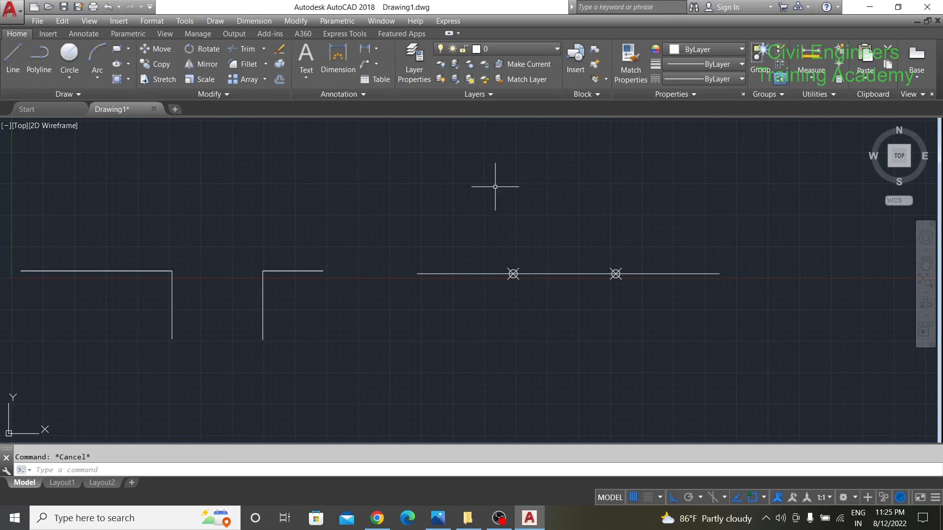
type("br")
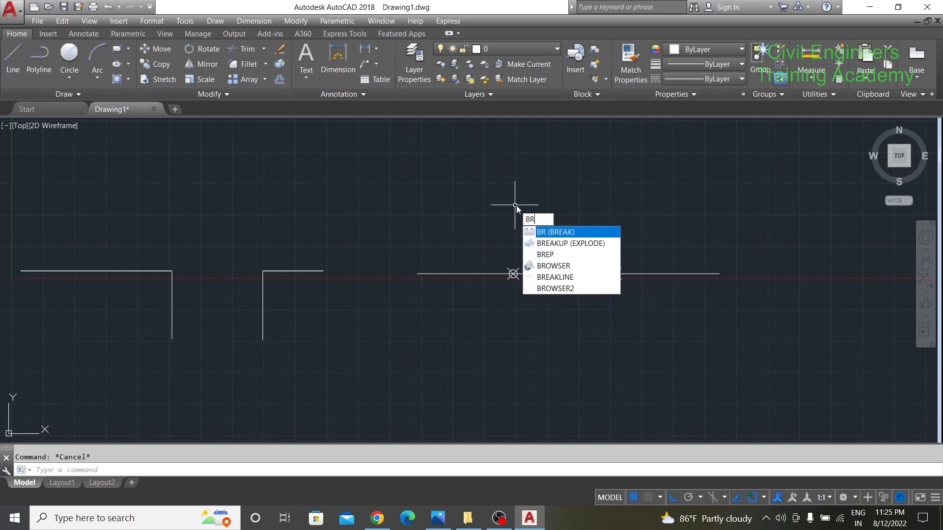
key("Return")
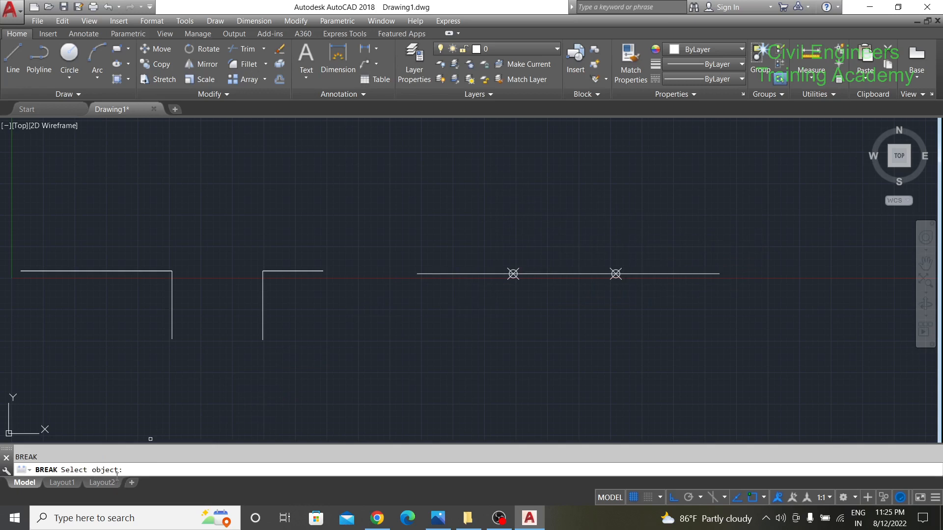
key("Escape")
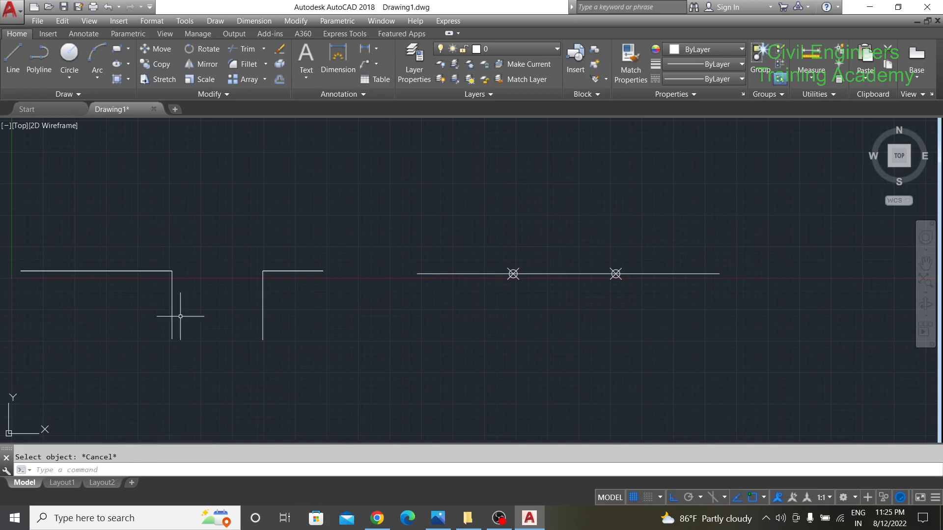
left_click(210, 95)
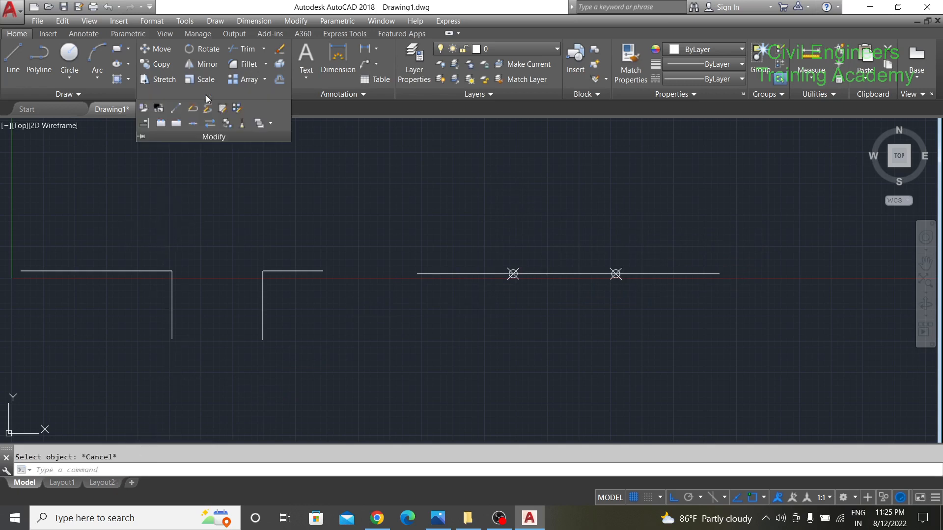
left_click(162, 124)
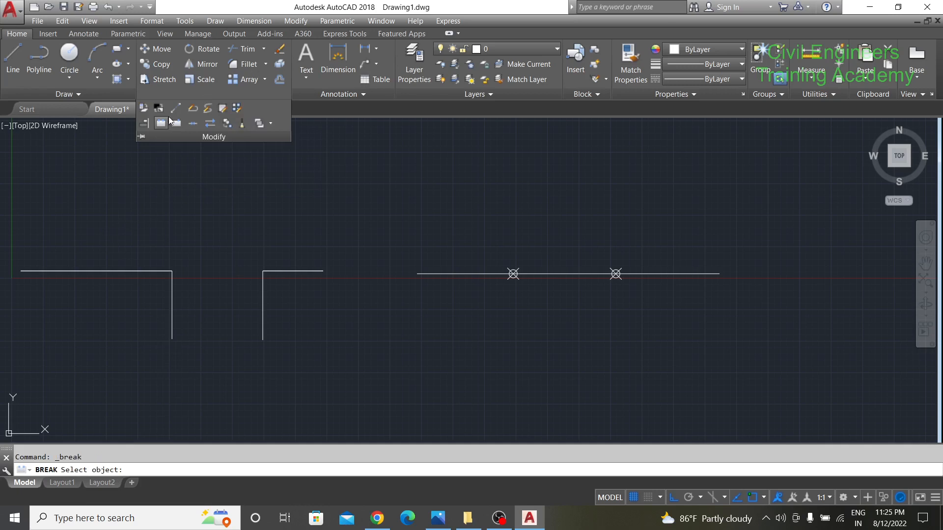
Try to break the 50' line by selecting it between the two point markers and using the right marker as second break point.
left_click(294, 21)
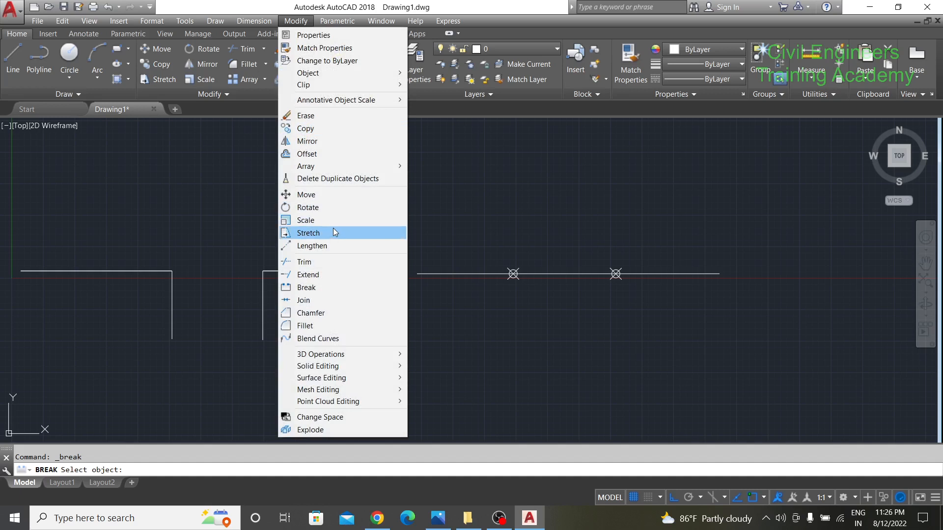
left_click(318, 288)
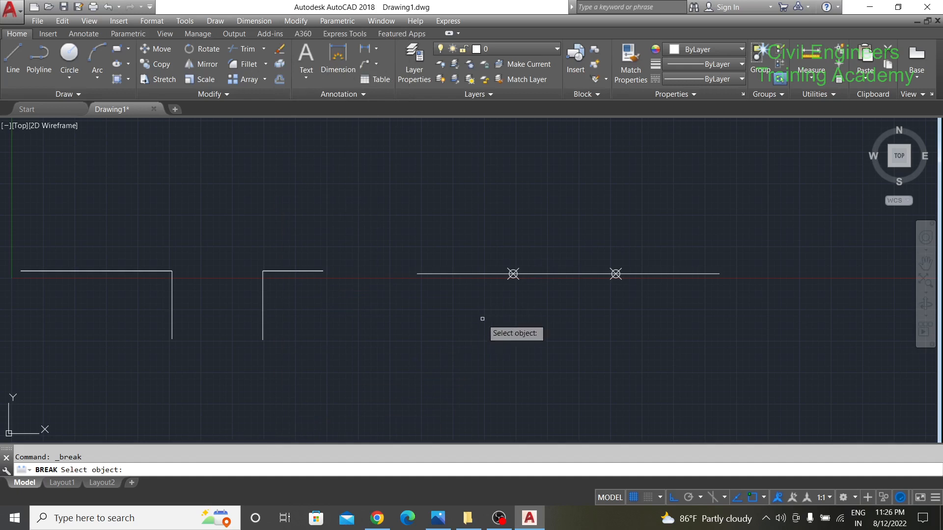
scroll(553, 288, "up", 2)
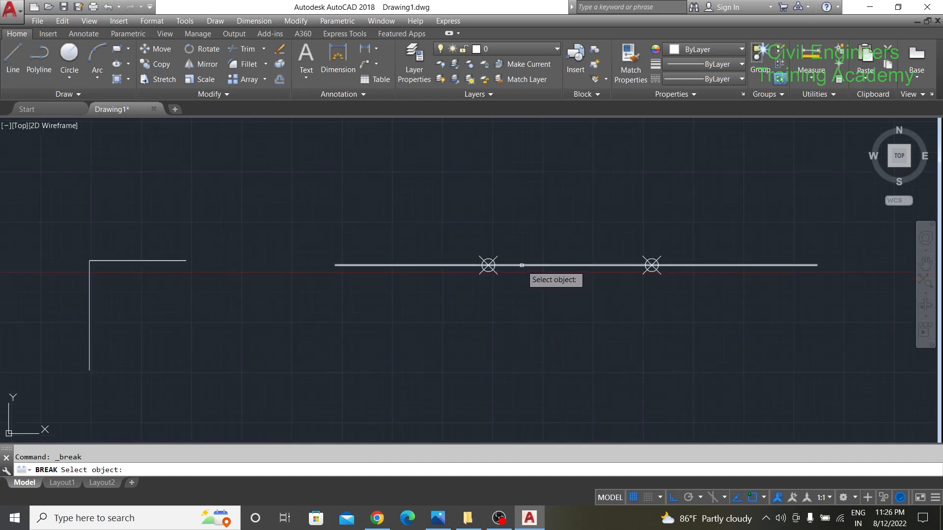
left_click(522, 265)
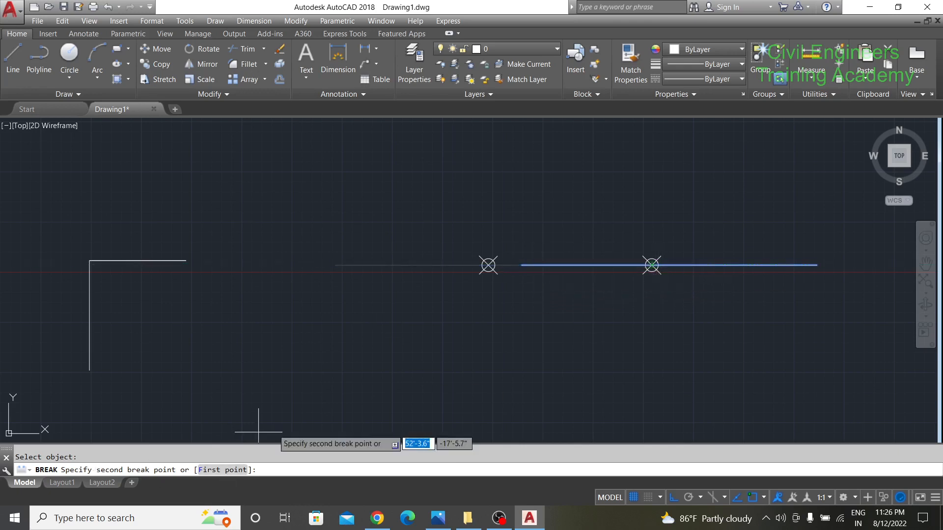
scroll(652, 267, "up", 5)
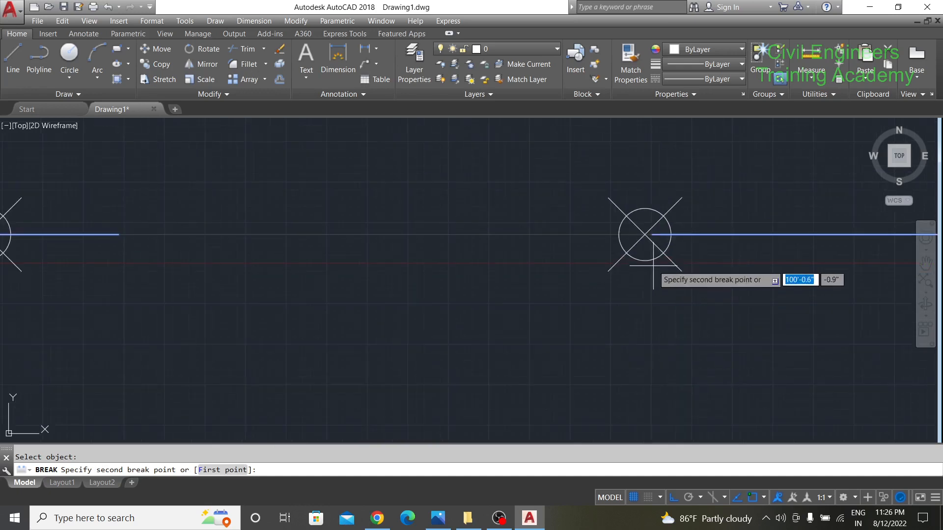
left_click(644, 234)
scroll(597, 249, "down", 5)
scroll(592, 253, "down", 2)
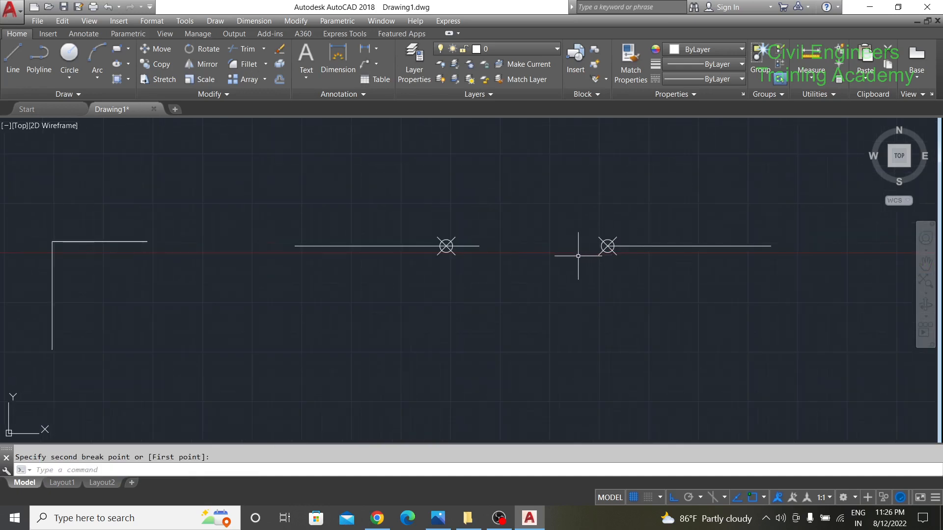
Examine where the broken line's ends lie relative to the two point markers.
middle_click_drag(578, 256, 500, 291)
scroll(457, 290, "up", 4)
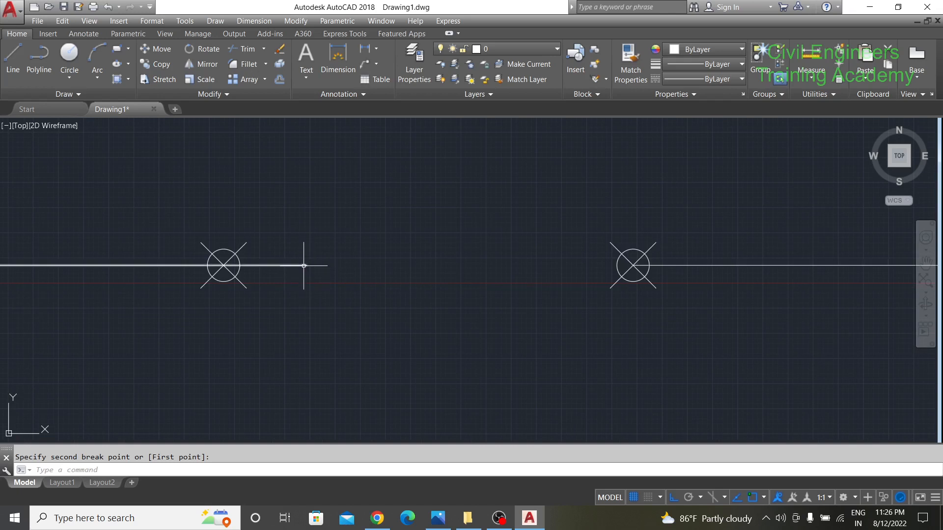
middle_click_drag(573, 284, 405, 294)
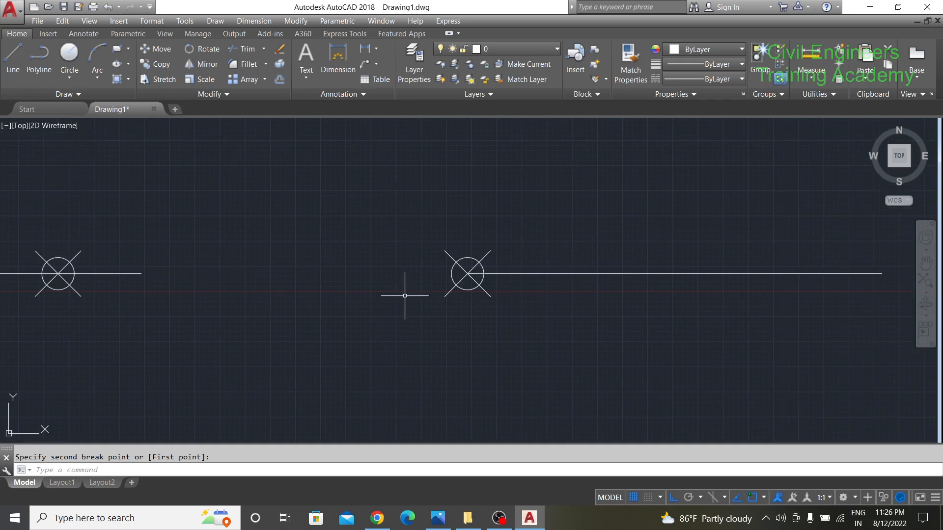
scroll(467, 274, "down", 2)
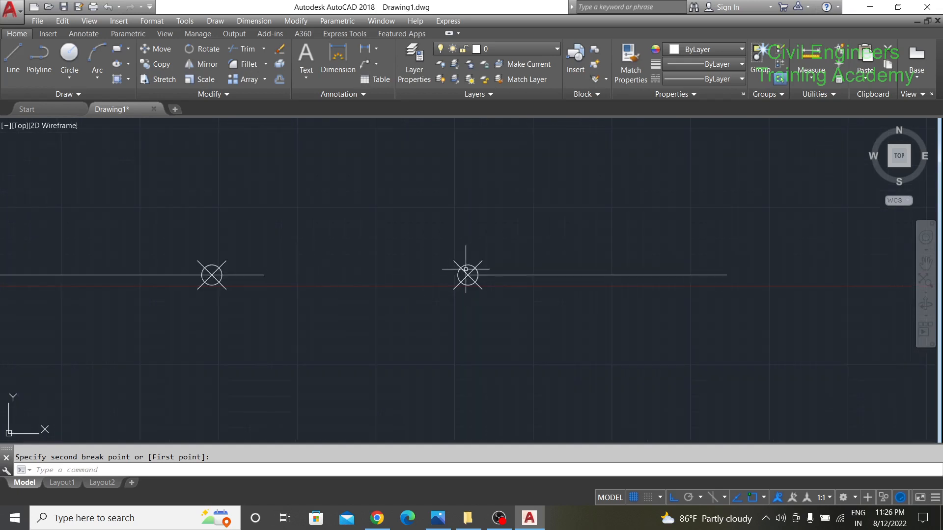
scroll(465, 269, "down", 2)
middle_click_drag(466, 269, 507, 269)
scroll(411, 263, "up", 4)
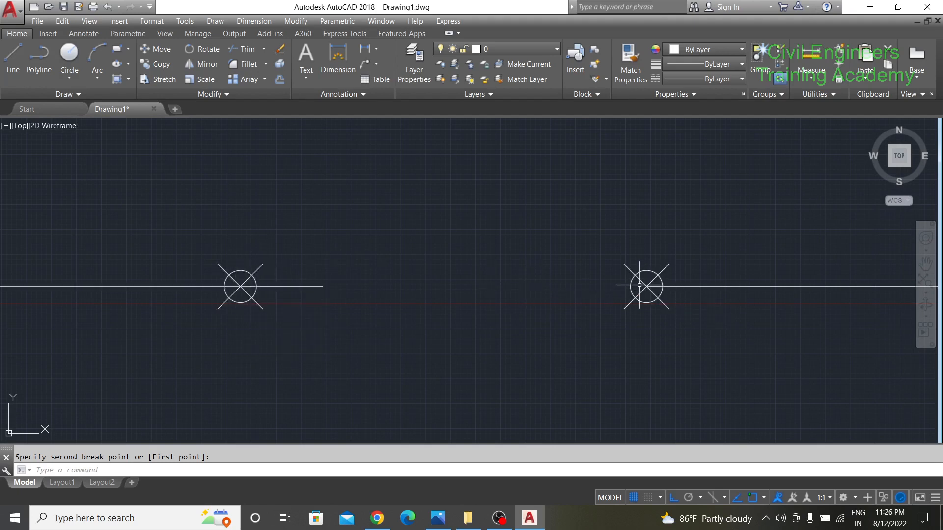
scroll(642, 285, "down", 2)
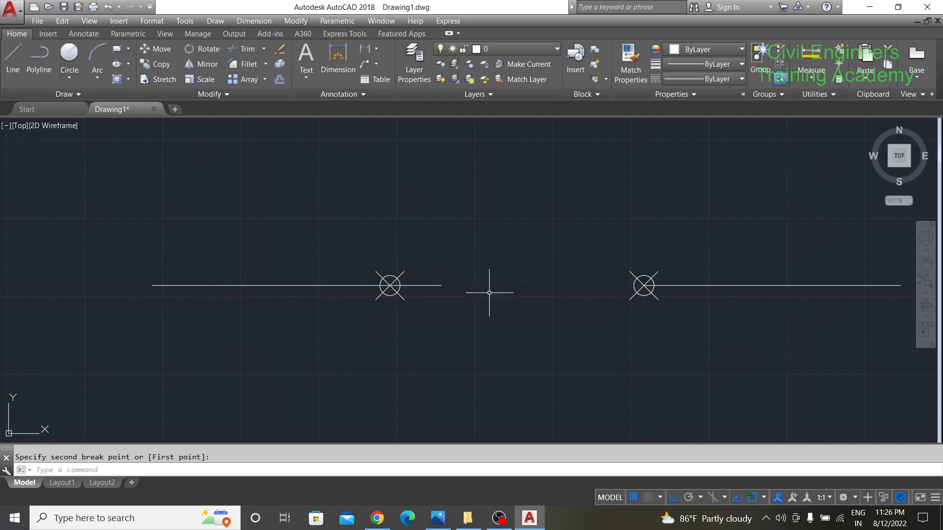
scroll(488, 293, "down", 2)
Undo the view changes and the break ending at the right point marker.
key("ctrl+z")
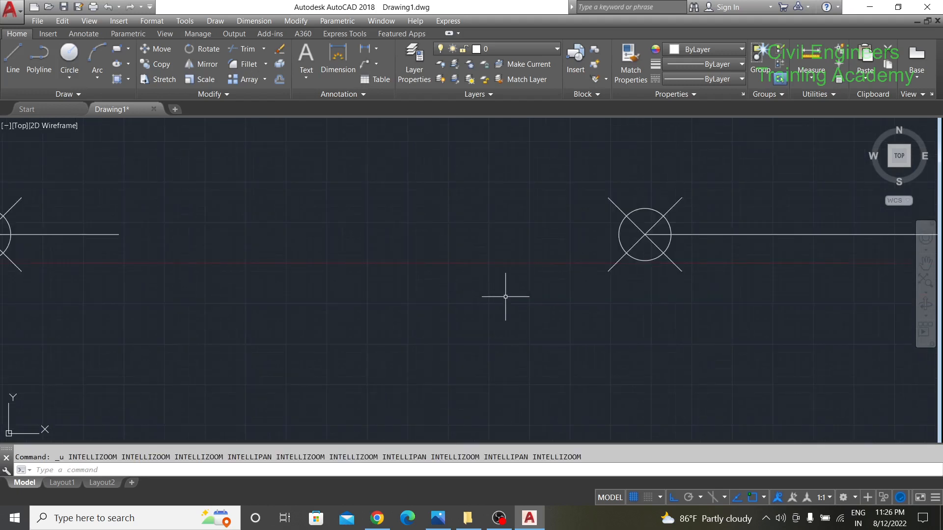
key("ctrl+z")
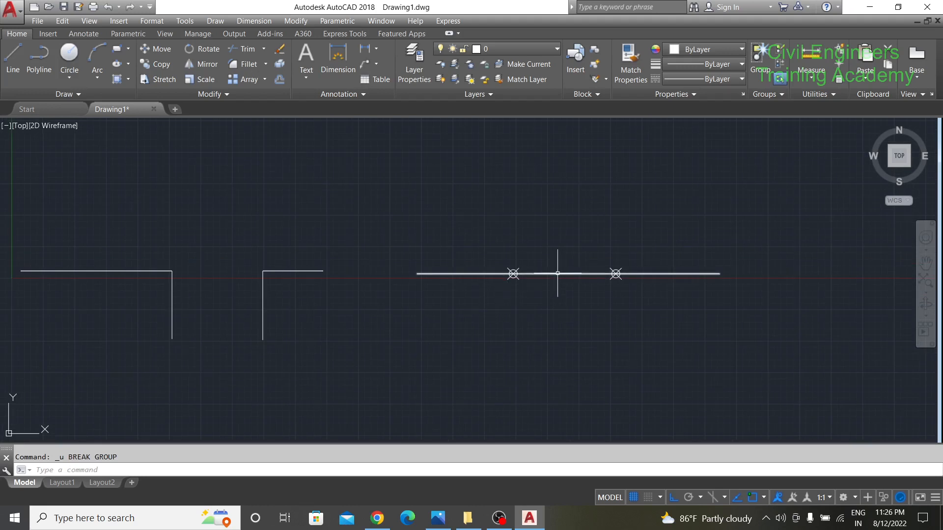
Try to break the 50' line by selecting it between the markers and using the left marker as second break point.
middle_click_drag(556, 274, 461, 280)
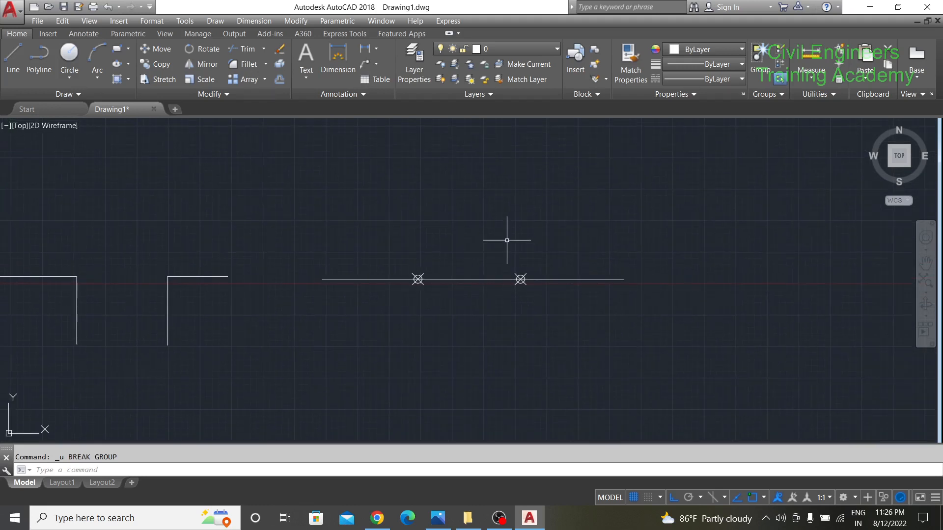
type("br")
key("Return")
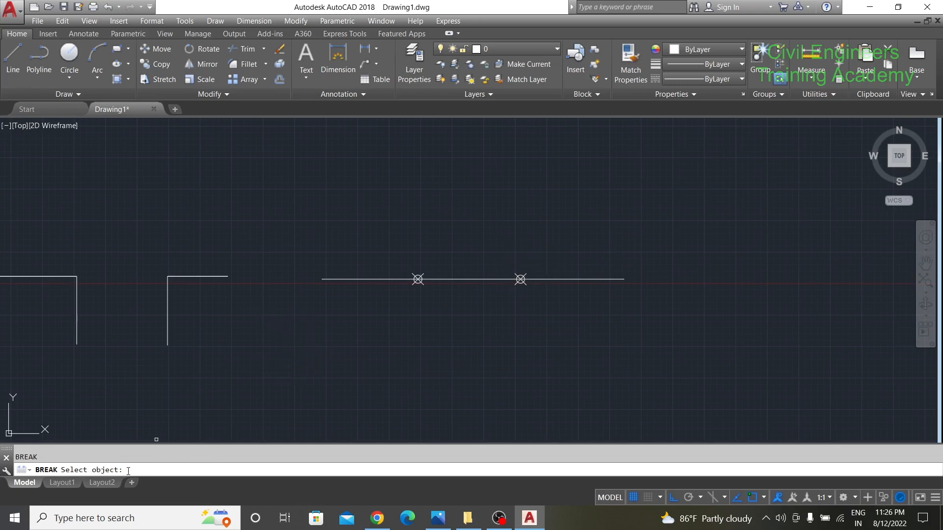
left_click(444, 280)
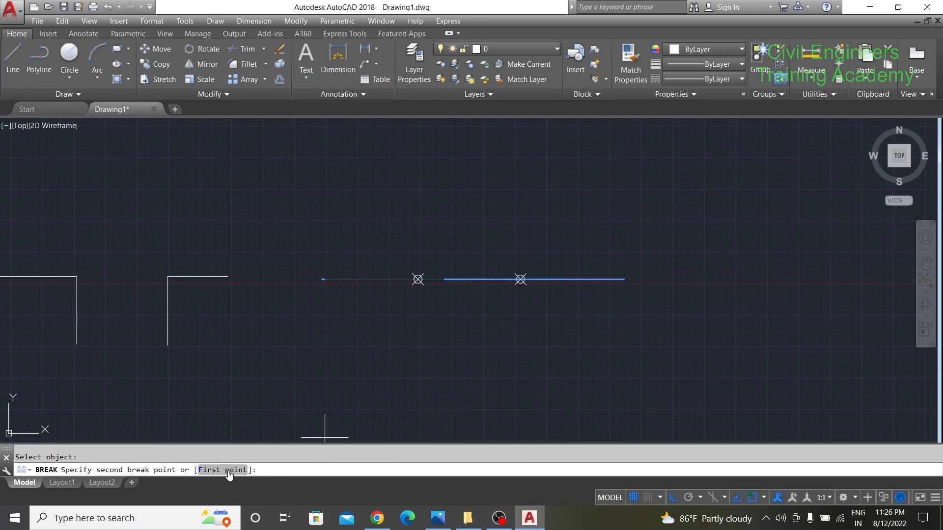
scroll(418, 280, "up", 10)
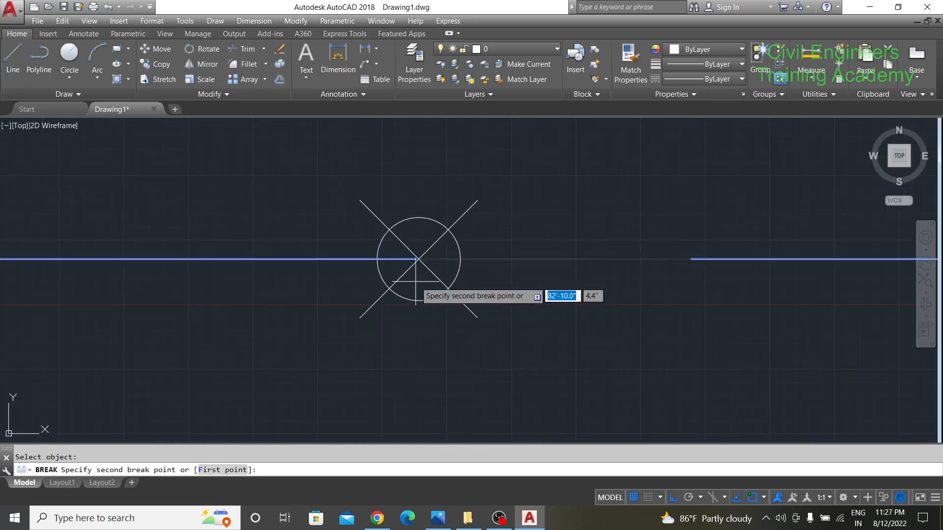
left_click(415, 256)
scroll(358, 295, "down", 4)
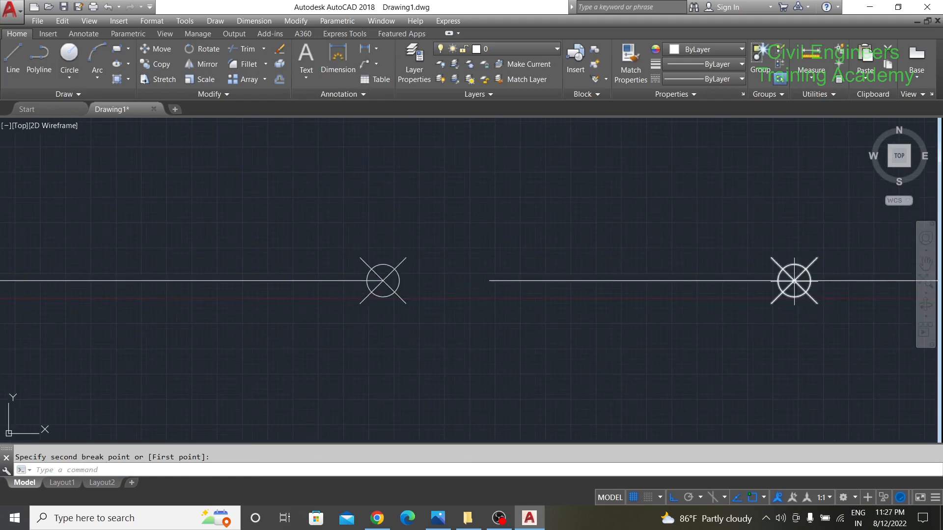
Check the gap beside the left point marker and undo this break of the 50' line.
middle_click_drag(794, 281, 553, 306)
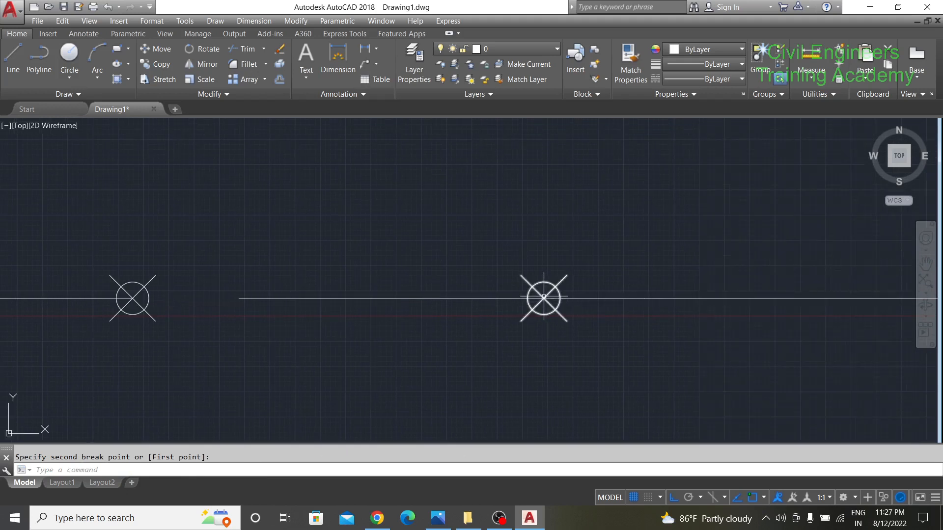
scroll(378, 311, "down", 4)
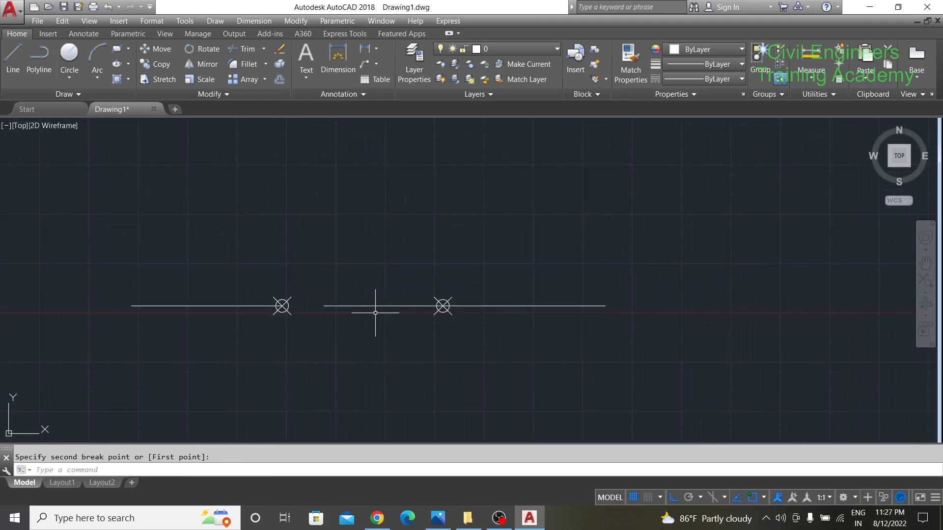
scroll(375, 313, "up", 6)
scroll(379, 311, "down", 4)
key("Escape")
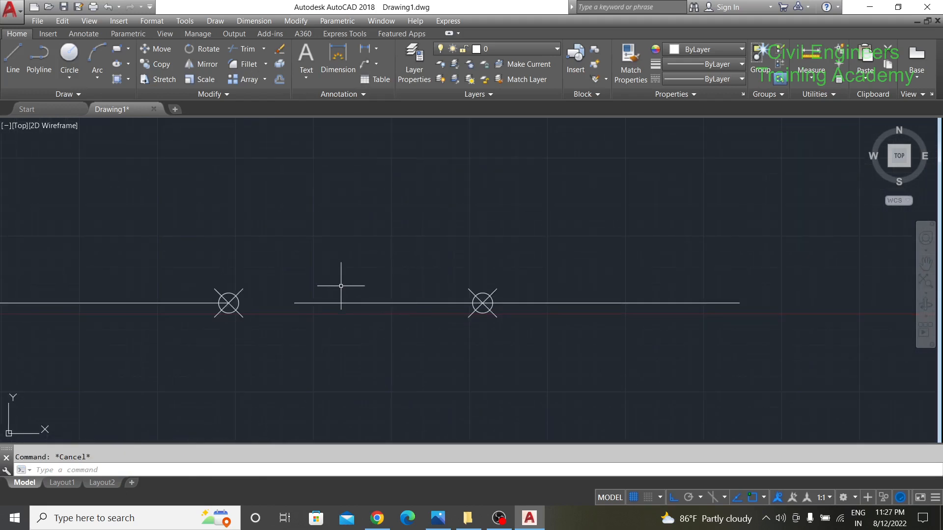
middle_click_drag(356, 288, 438, 291)
key("ctrl+z")
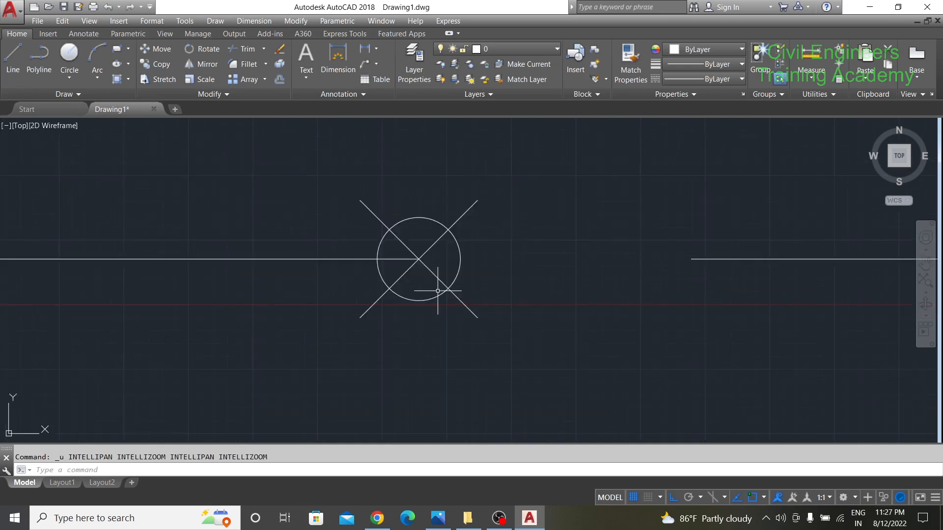
key("ctrl+z")
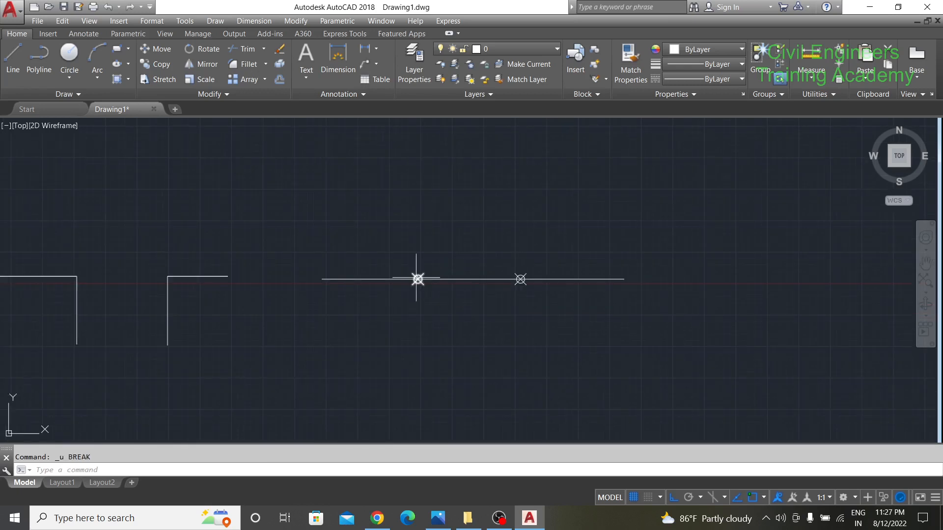
Break the 50' line with the First point option, using the left marker as first and the right marker as second break point.
left_click(211, 94)
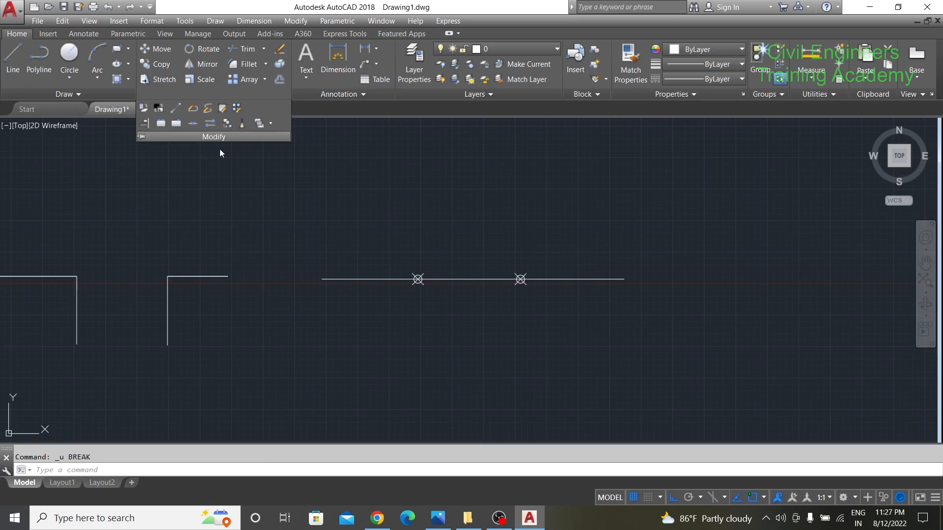
left_click(162, 126)
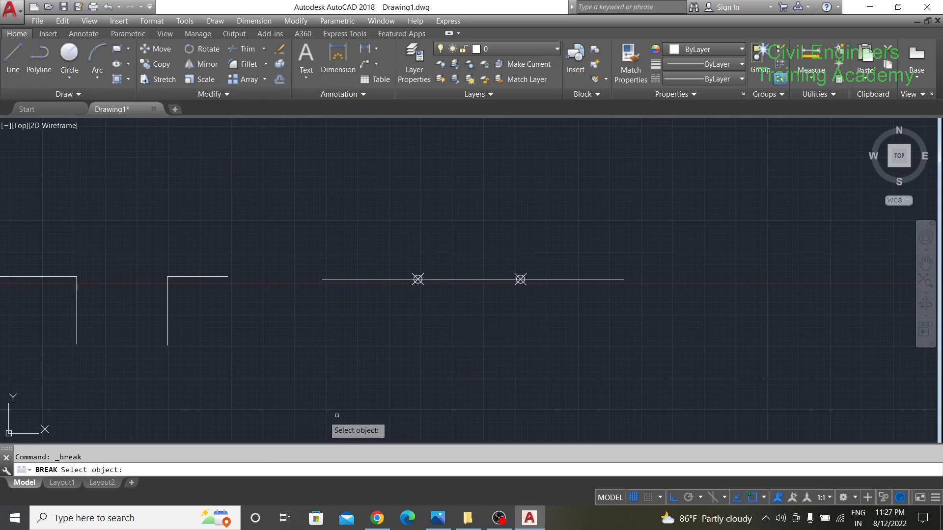
left_click(444, 277)
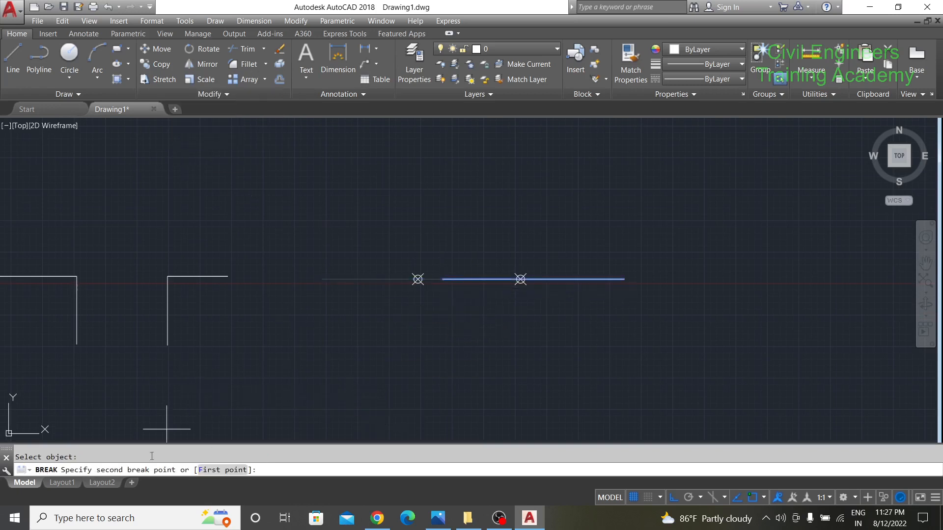
left_click(222, 470)
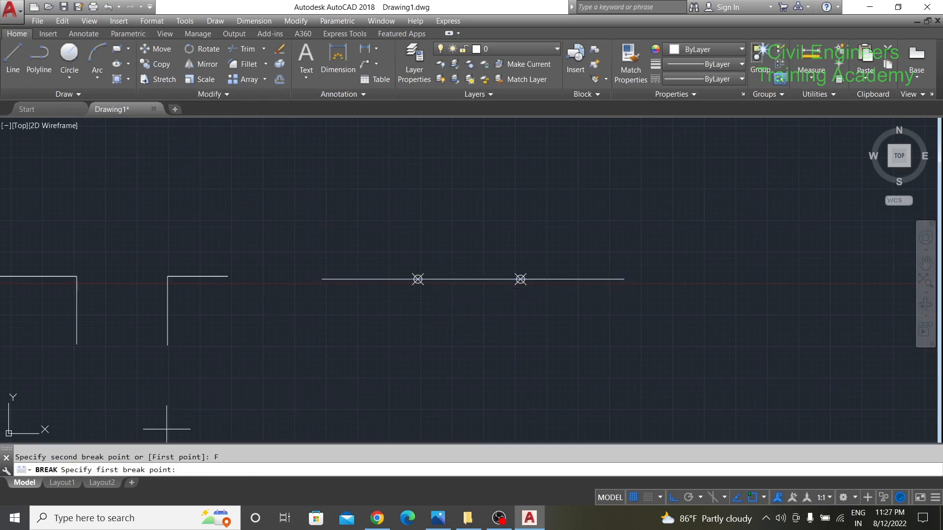
left_click(423, 281)
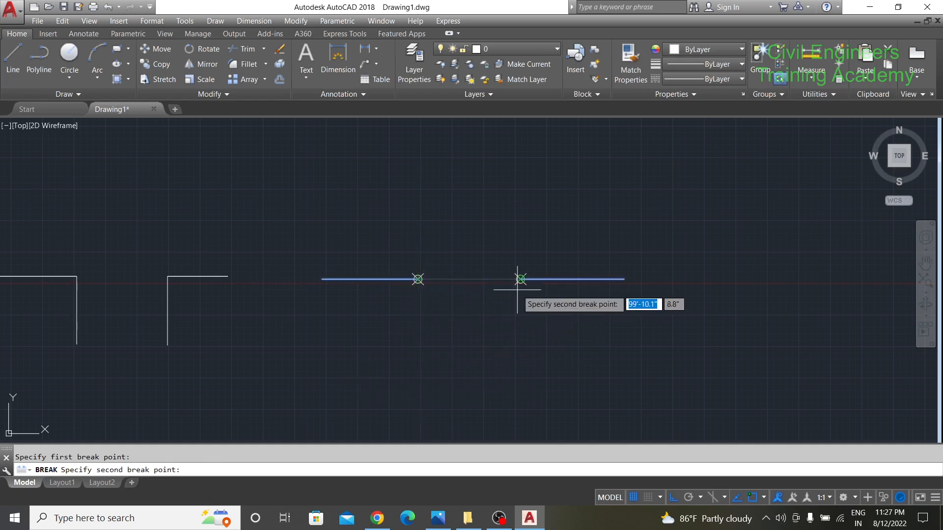
left_click(520, 280)
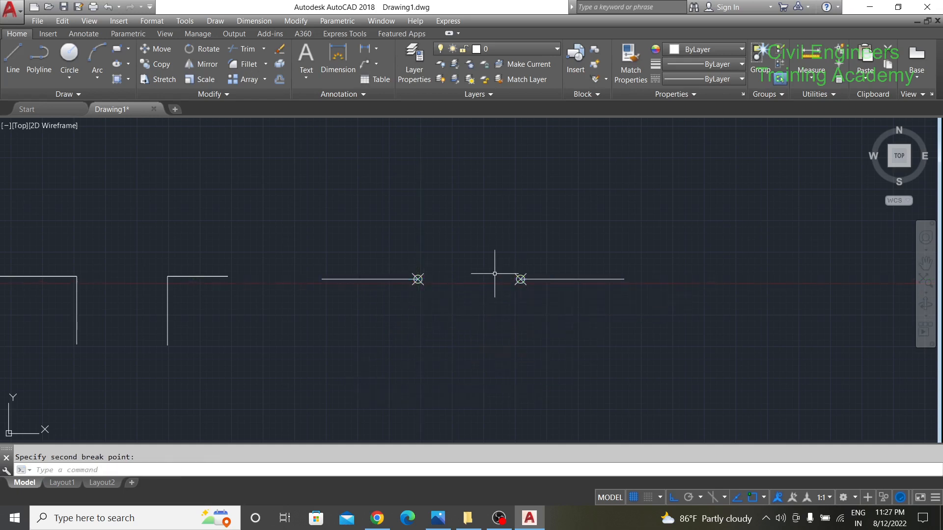
key("Escape")
Draw a vertical line about 6'-6" long downward from the left point marker.
scroll(495, 273, "up", 4)
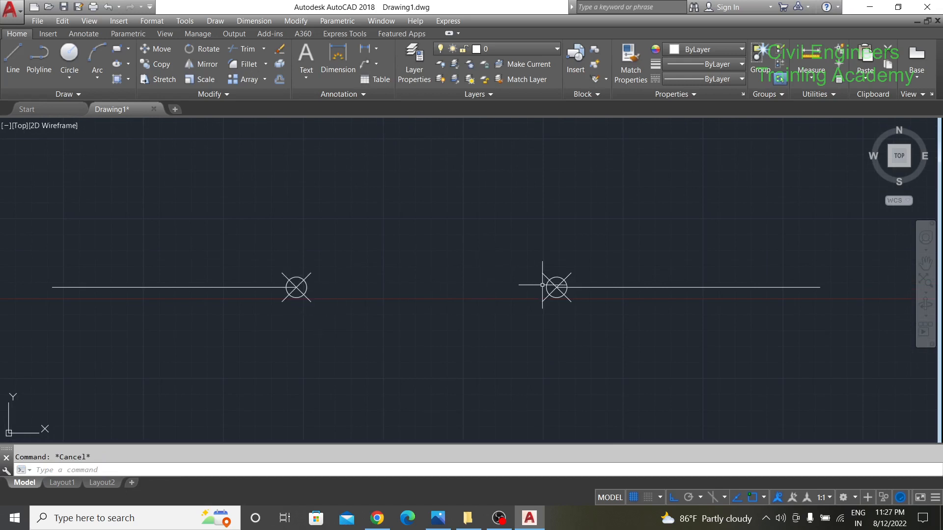
scroll(352, 294, "down", 2)
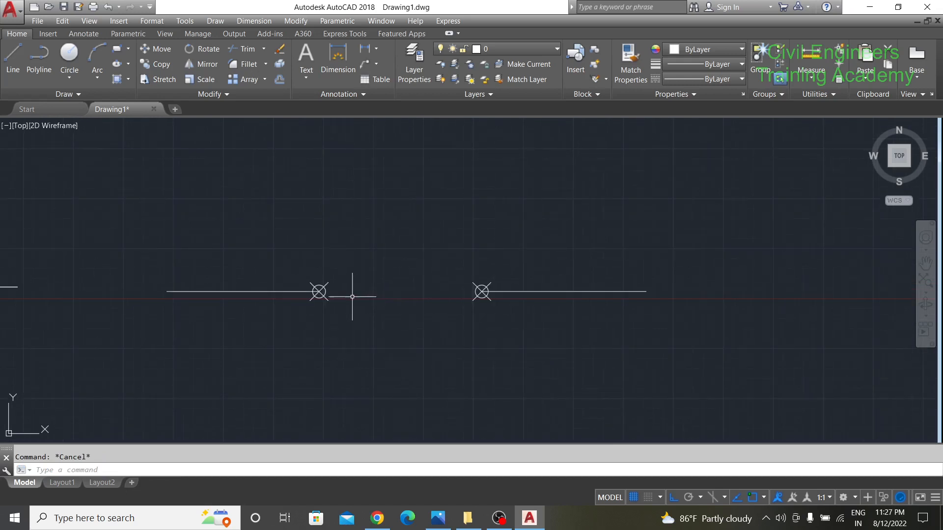
scroll(347, 293, "up", 2)
left_click(13, 57)
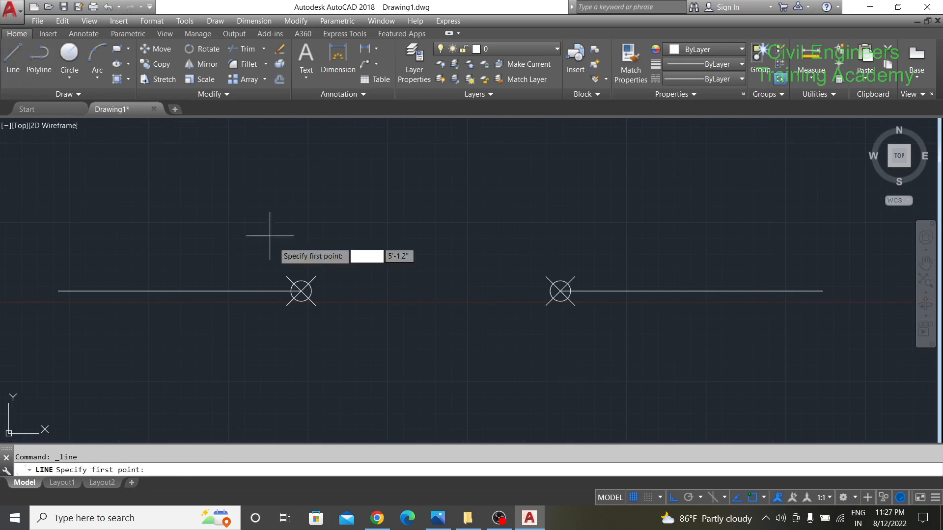
left_click(301, 292)
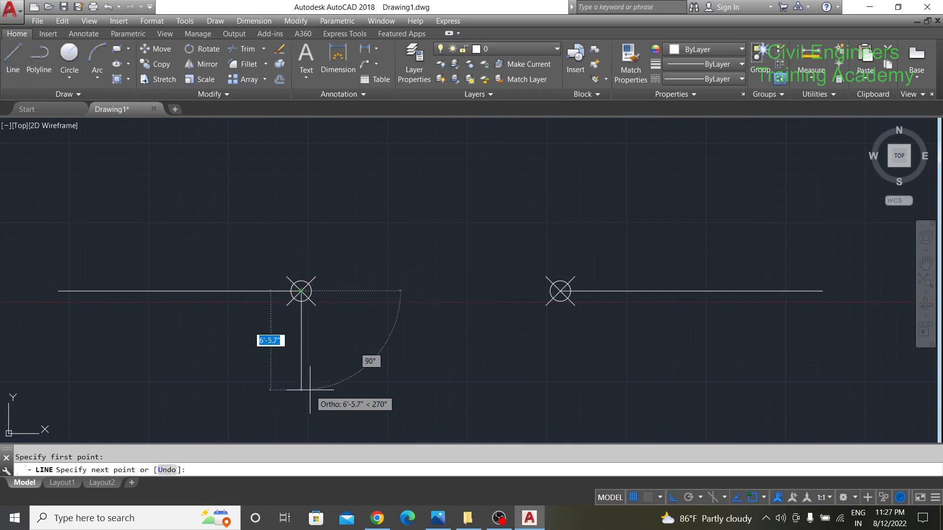
Draw a vertical line downward from the right point marker, ending level with the lower end of the left vertical line.
left_click(13, 57)
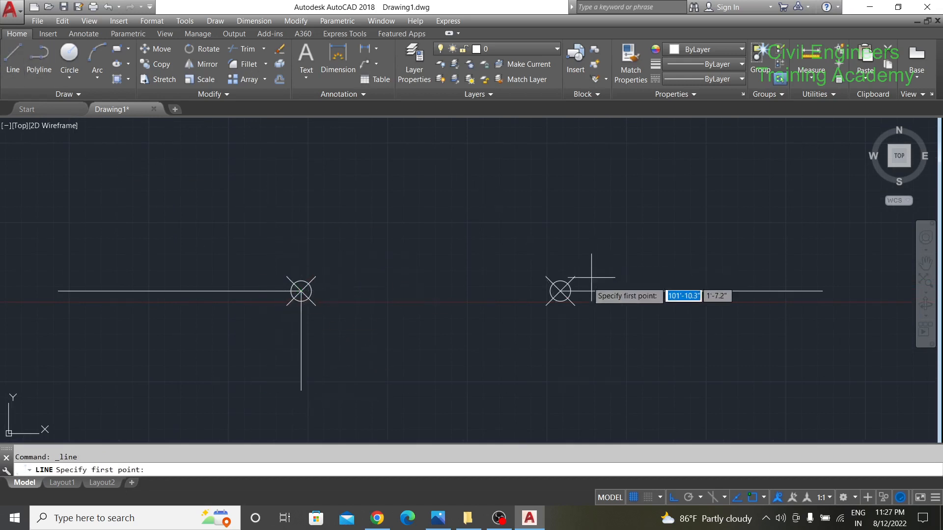
left_click(560, 292)
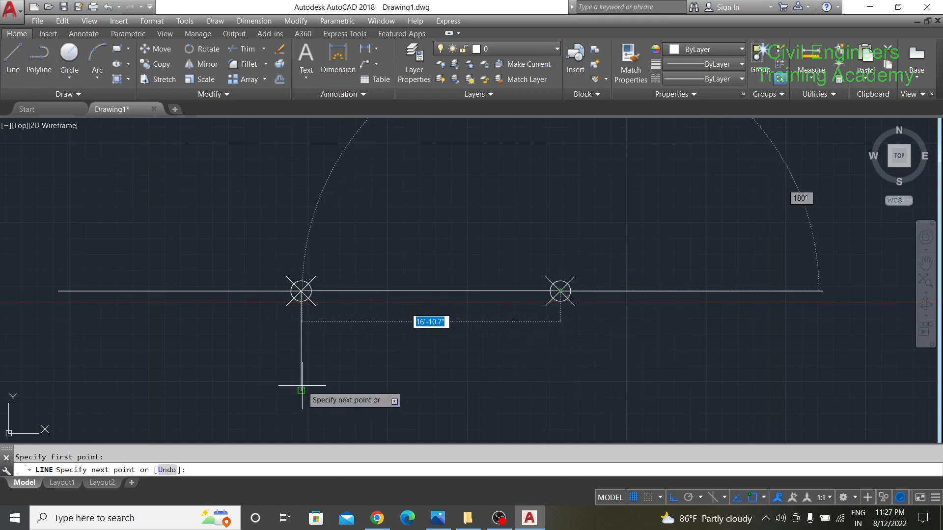
left_click(560, 390)
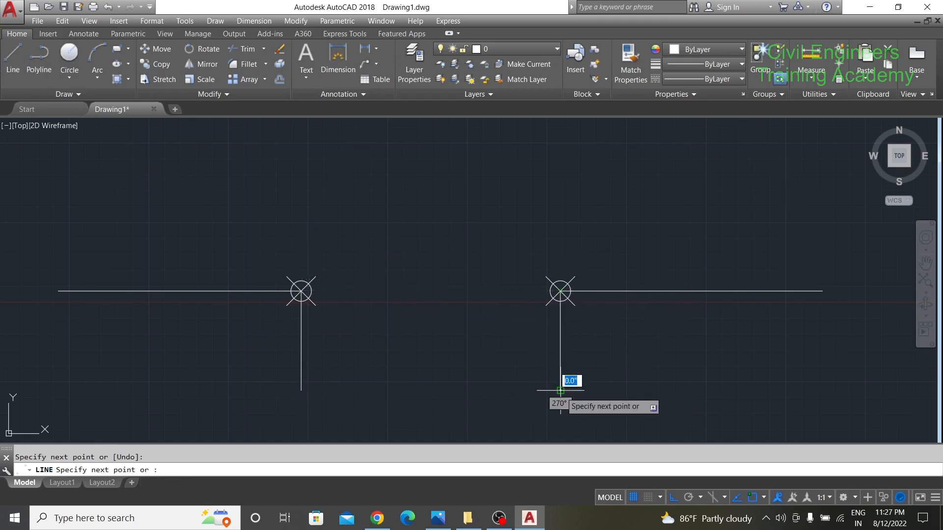
scroll(537, 349, "down", 3)
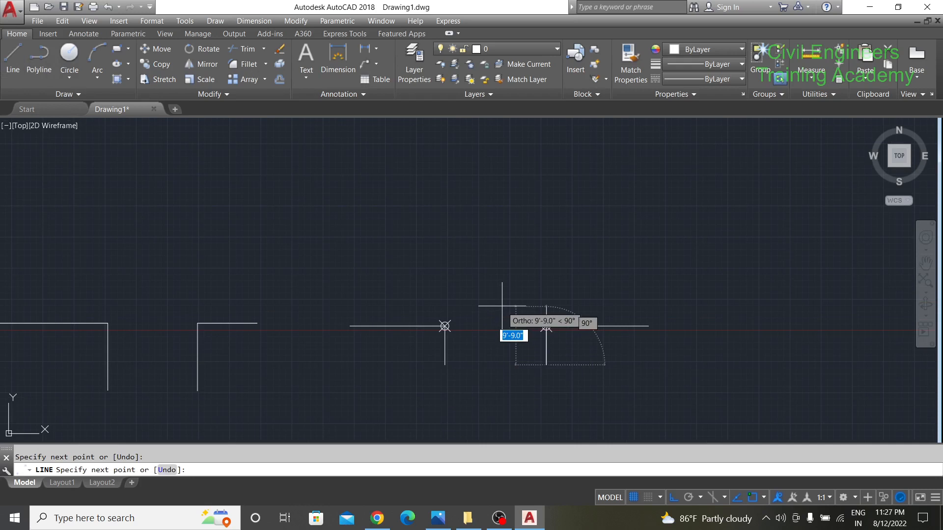
key("Escape")
Draw a freehand-sized circle in the empty area to the right of the broken 50' line.
middle_click_drag(539, 124, 280, 143)
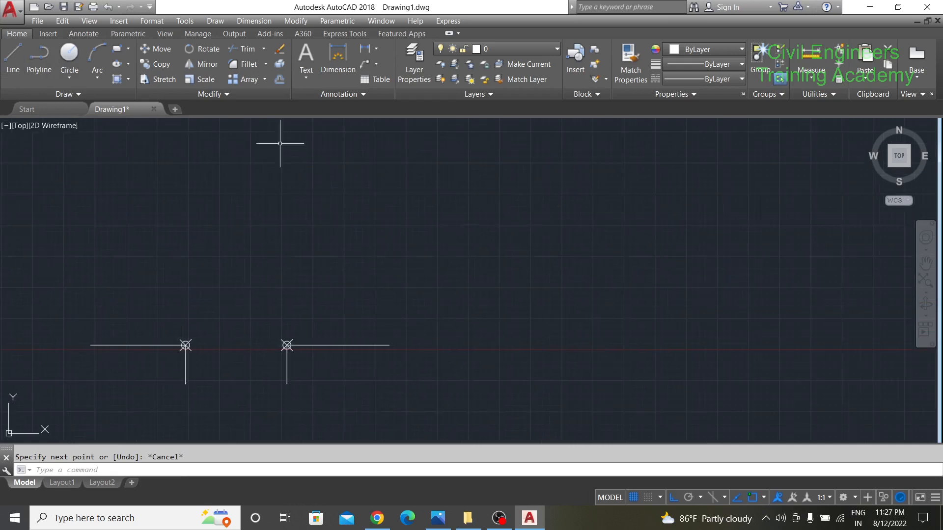
left_click(69, 54)
middle_click_drag(465, 306, 409, 291)
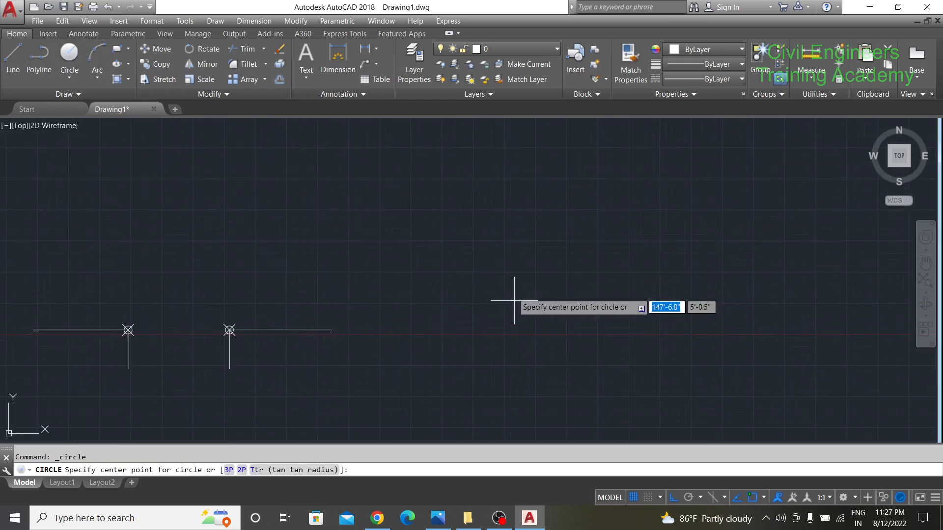
left_click(506, 270)
left_click(592, 335)
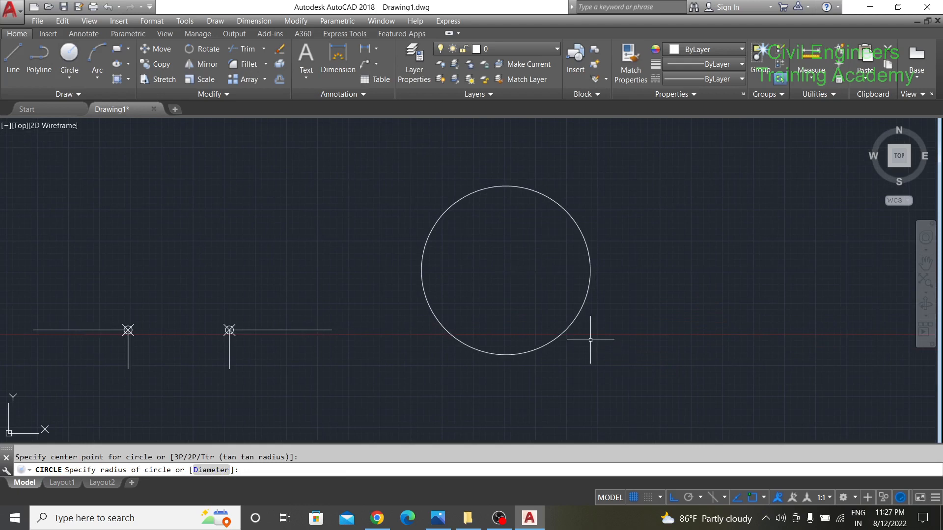
Break the circle's bottom portion with the First point option, from a lower-left point to a lower-right point on the circle.
type("BR")
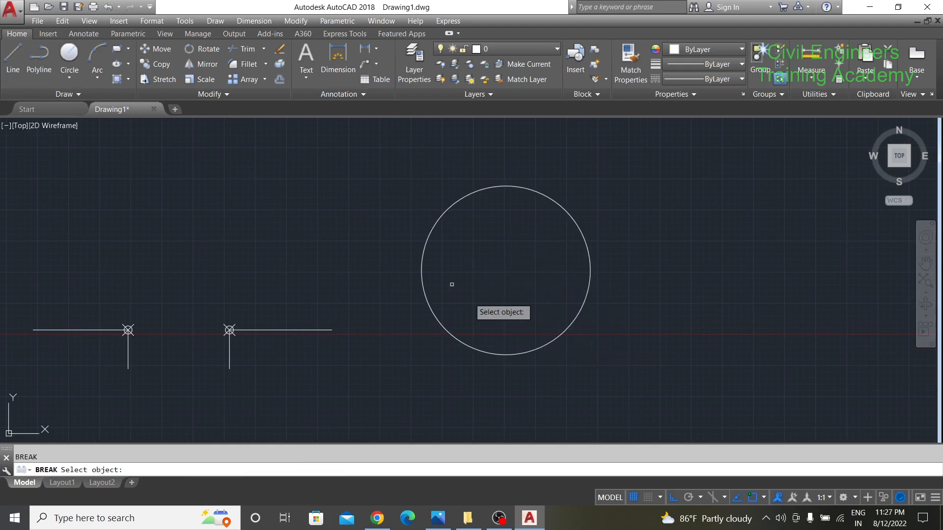
left_click(440, 322)
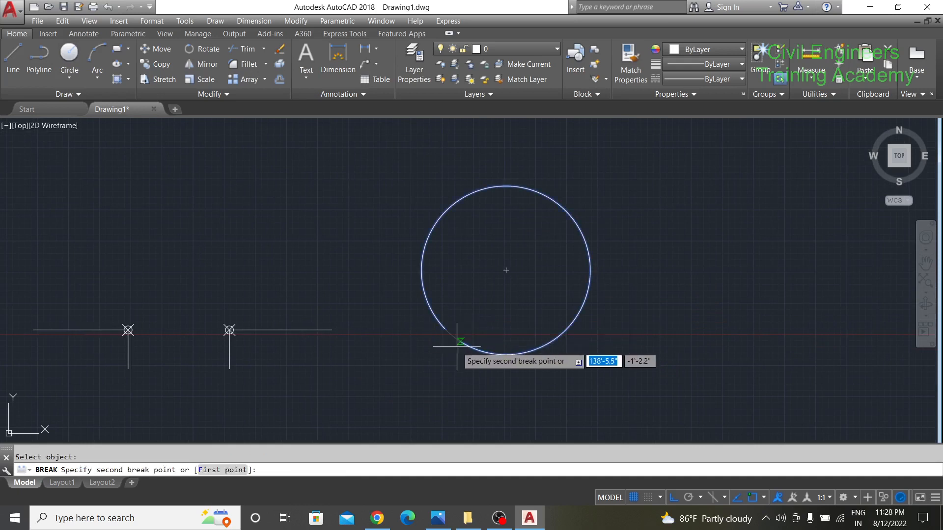
left_click(223, 470)
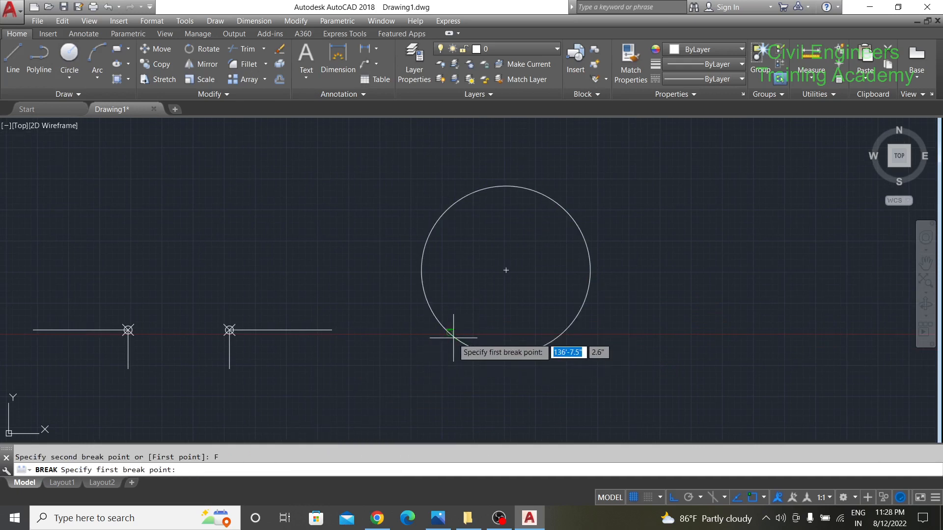
left_click(450, 333)
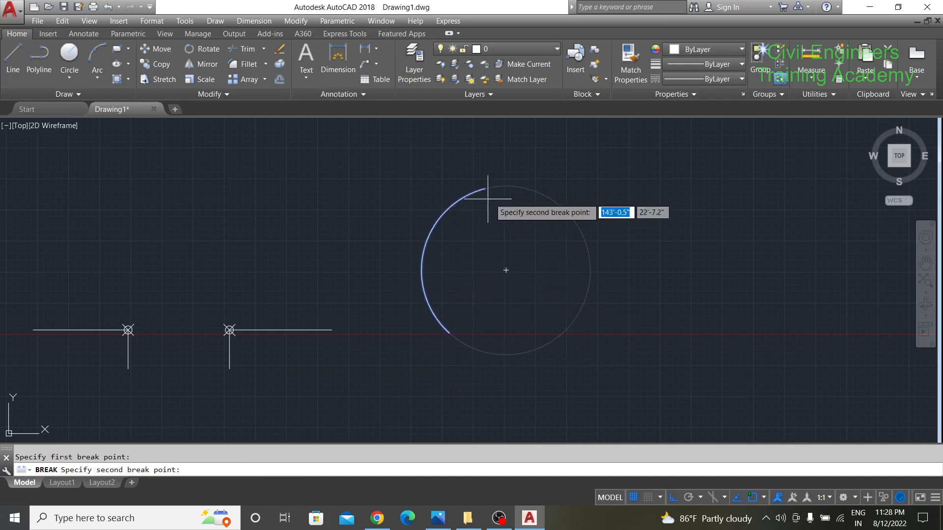
left_click(553, 341)
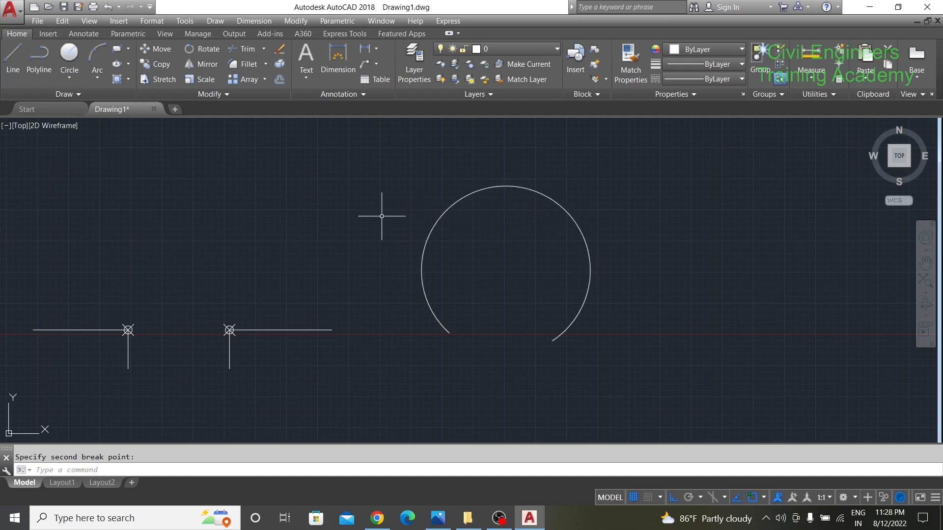
Break the remaining arc's top portion with the First point option, from an upper-left point to an upper-right point on the arc.
type("BR")
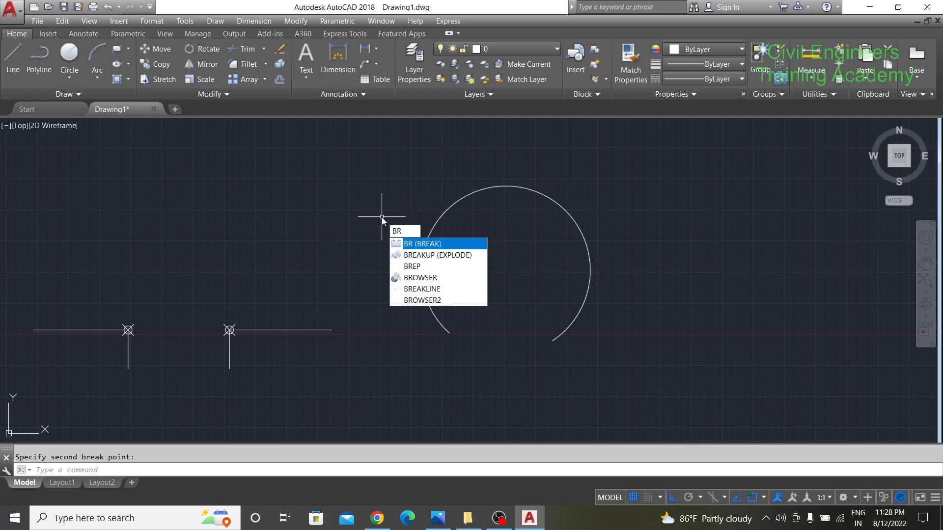
key("Return")
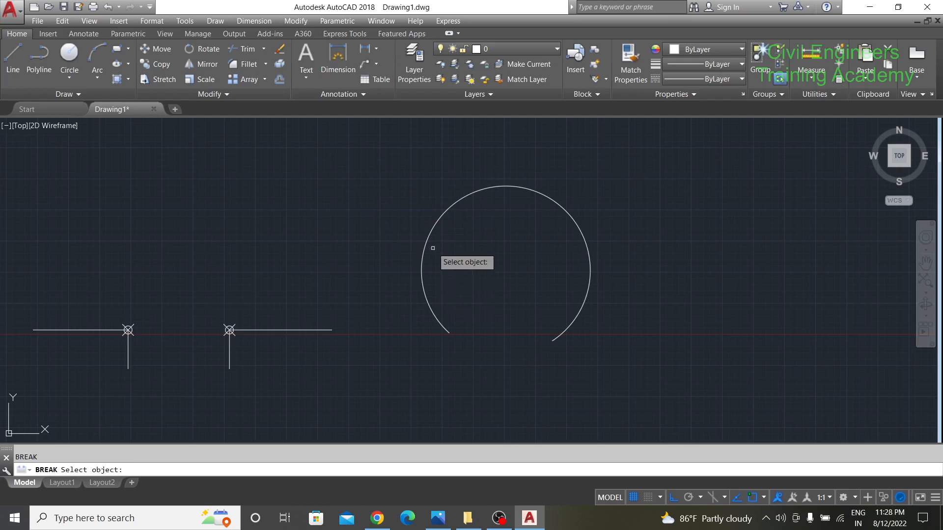
left_click(430, 231)
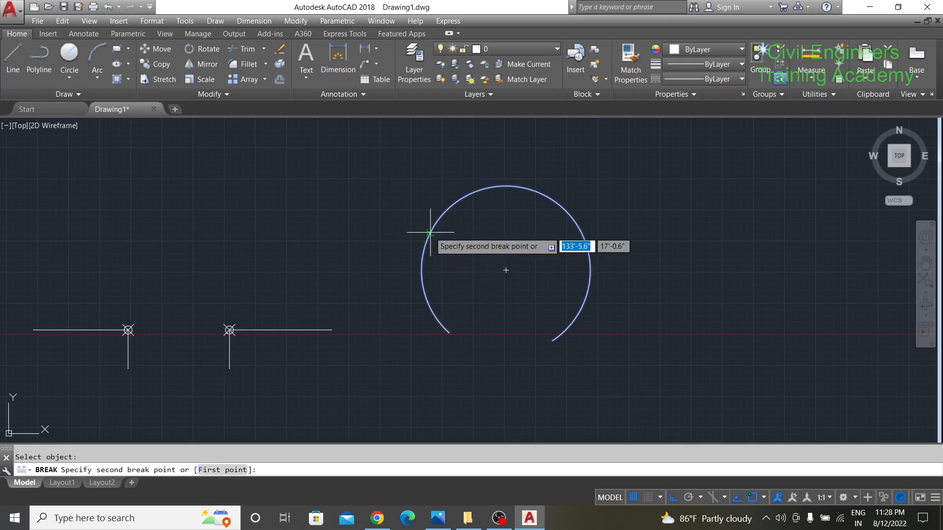
left_click(223, 470)
left_click(457, 196)
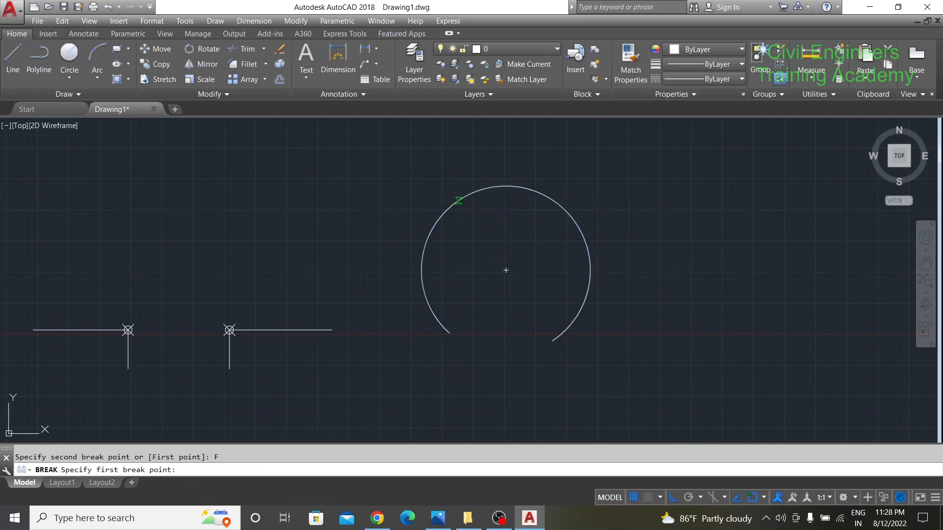
left_click(582, 230)
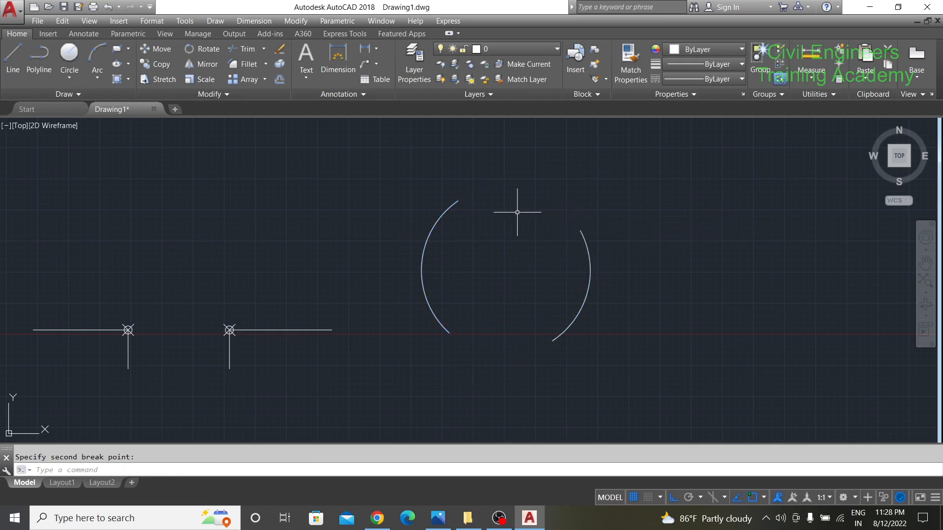
Draw a diagonal line rising to the right beside the broken circle, with Ortho switched off.
scroll(517, 212, "down", 2)
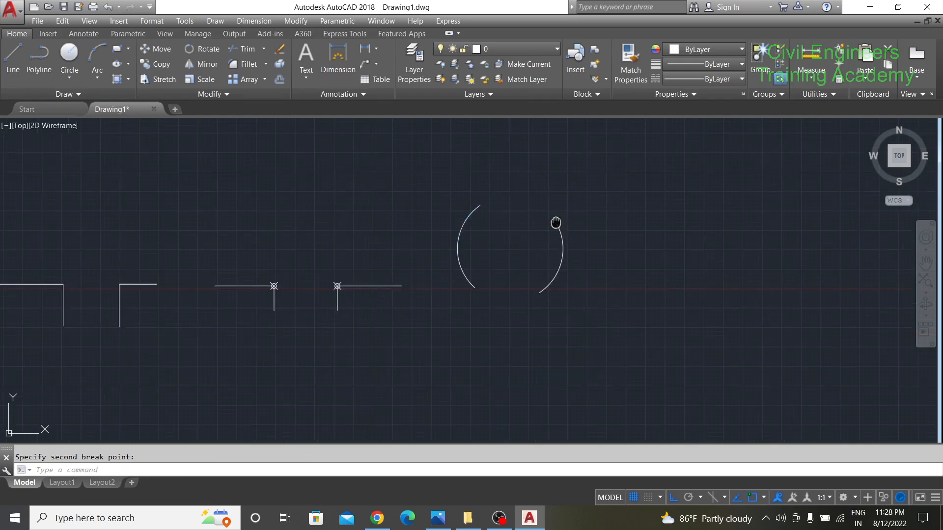
middle_click_drag(555, 223, 456, 253)
left_click(13, 58)
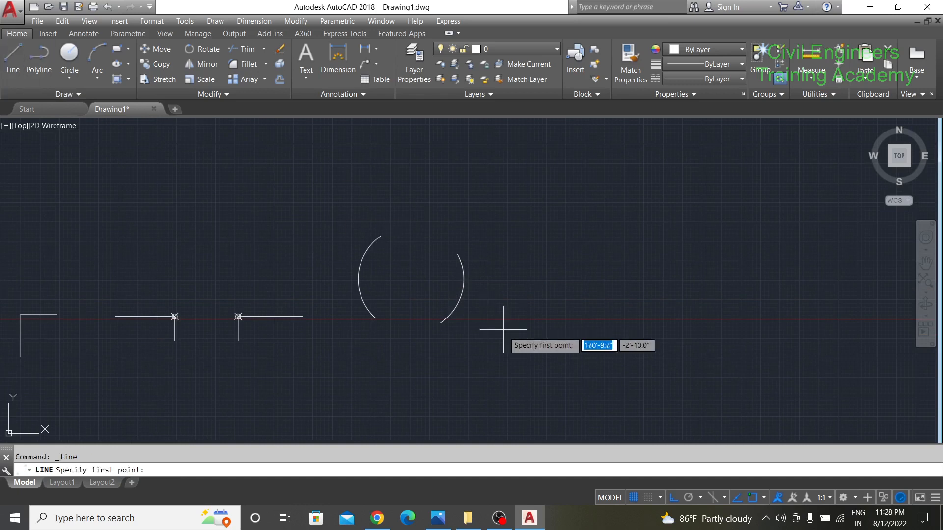
left_click(531, 321)
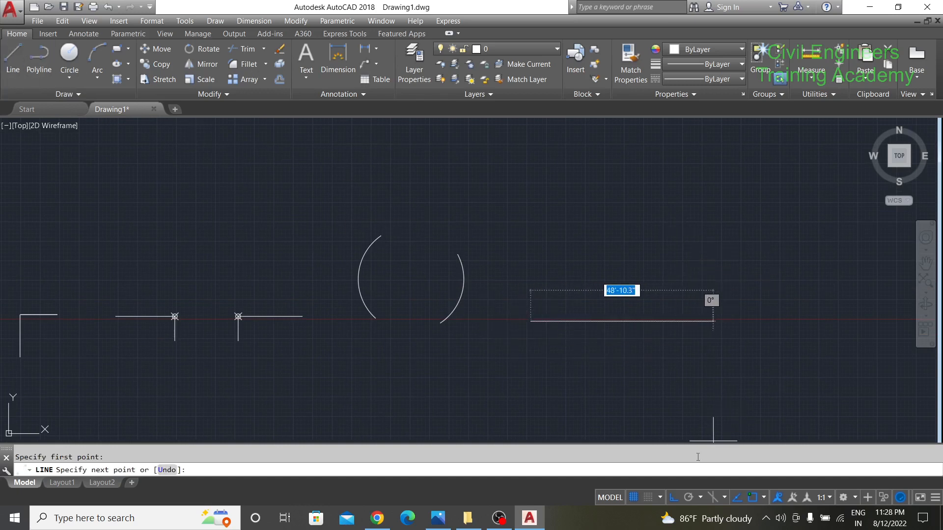
left_click(674, 497)
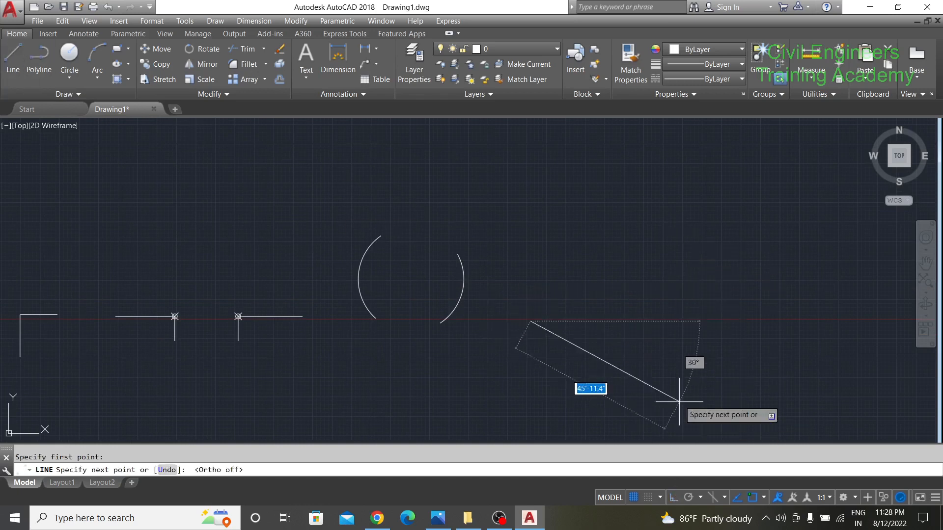
left_click(666, 203)
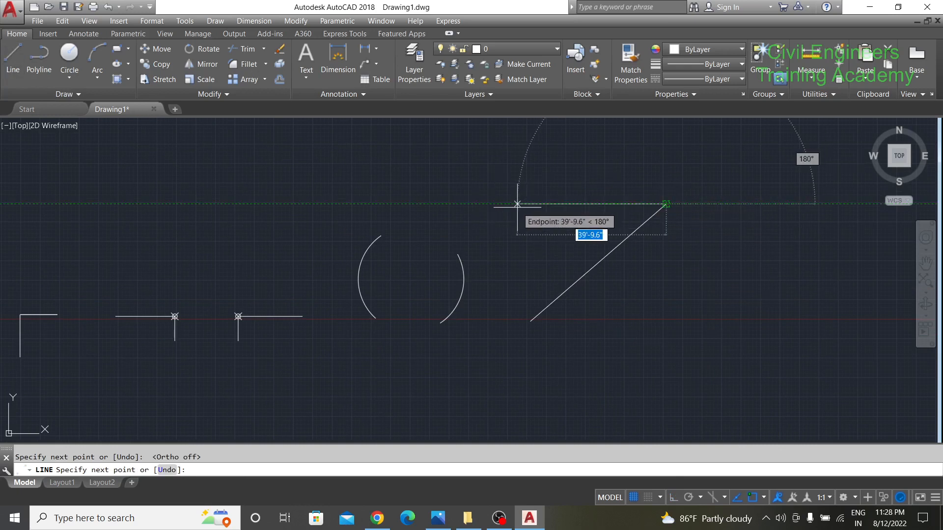
key("Escape")
Break out the middle part of the diagonal line with the First point option, from its lower third to its upper third.
type("br")
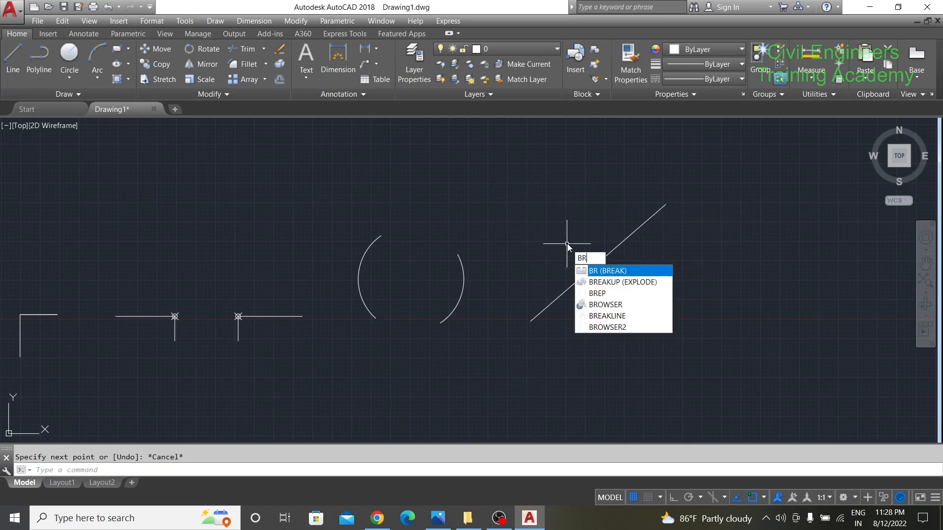
key("Return")
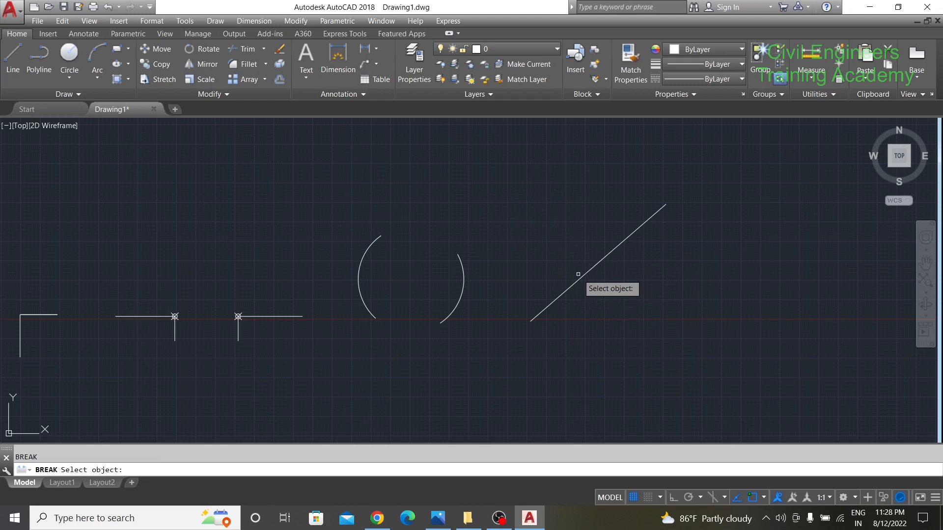
left_click(580, 279)
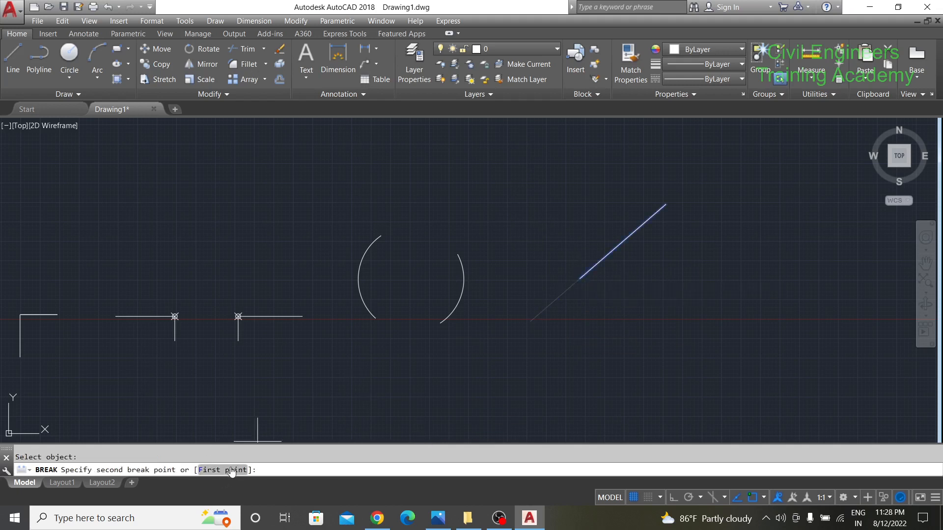
left_click(222, 470)
left_click(577, 280)
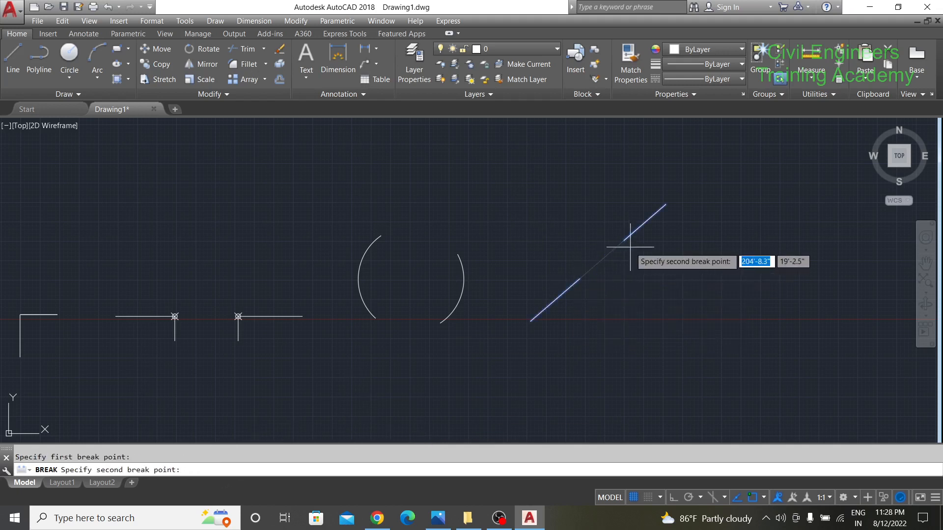
left_click(626, 239)
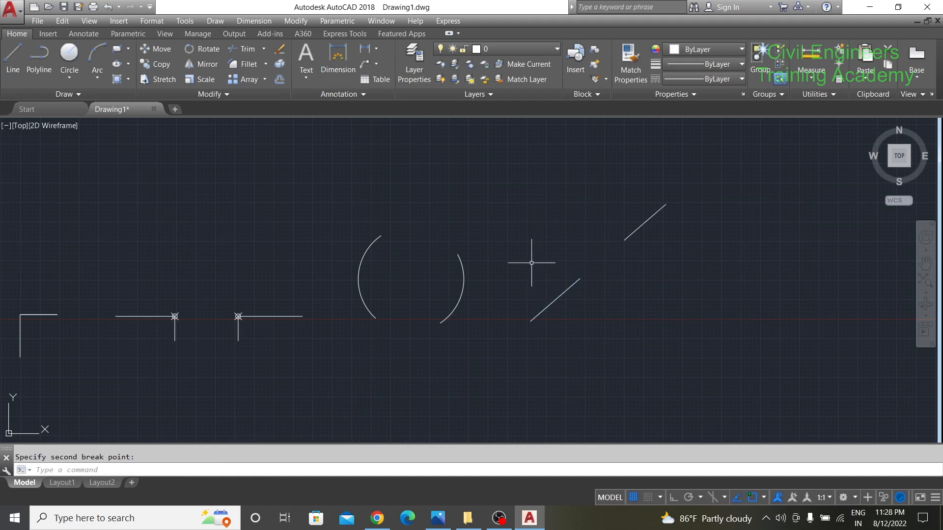
Examine all the broken objects: the two lines with vertical legs, the circle and the diagonal line.
scroll(531, 262, "down", 2)
scroll(347, 256, "up", 2)
scroll(385, 263, "down", 2)
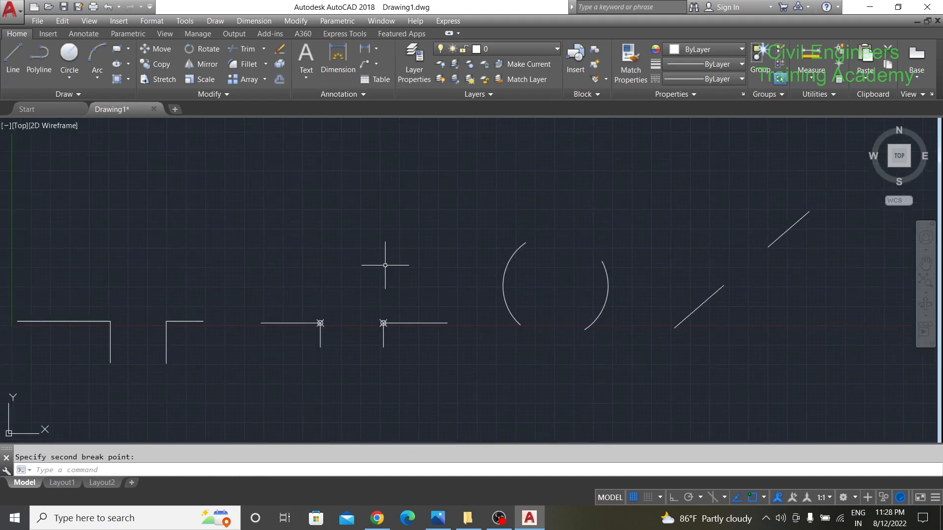
scroll(380, 269, "up", 2)
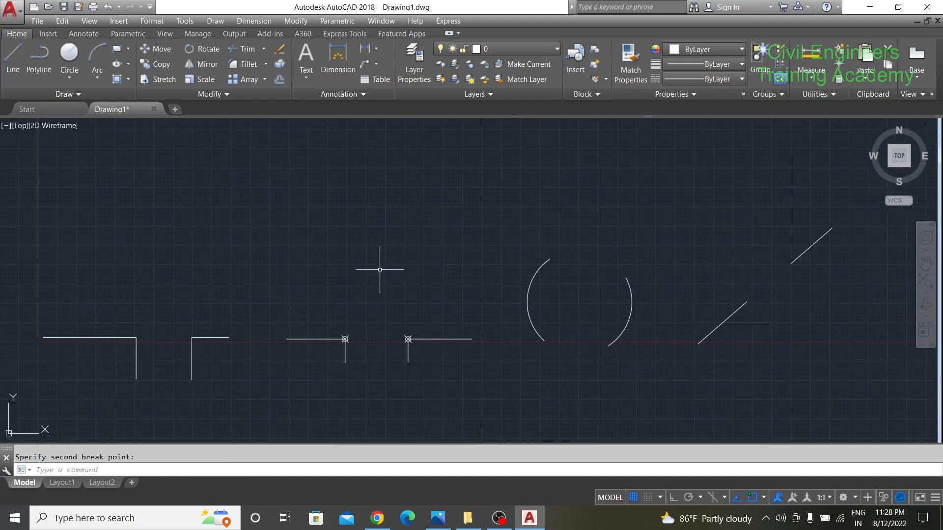
scroll(380, 270, "down", 2)
scroll(393, 317, "up", 4)
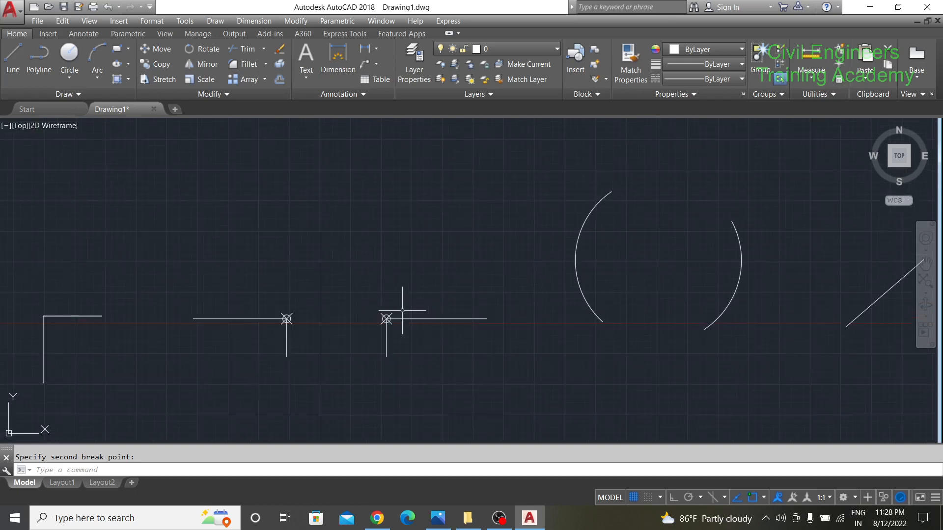
scroll(388, 317, "down", 2)
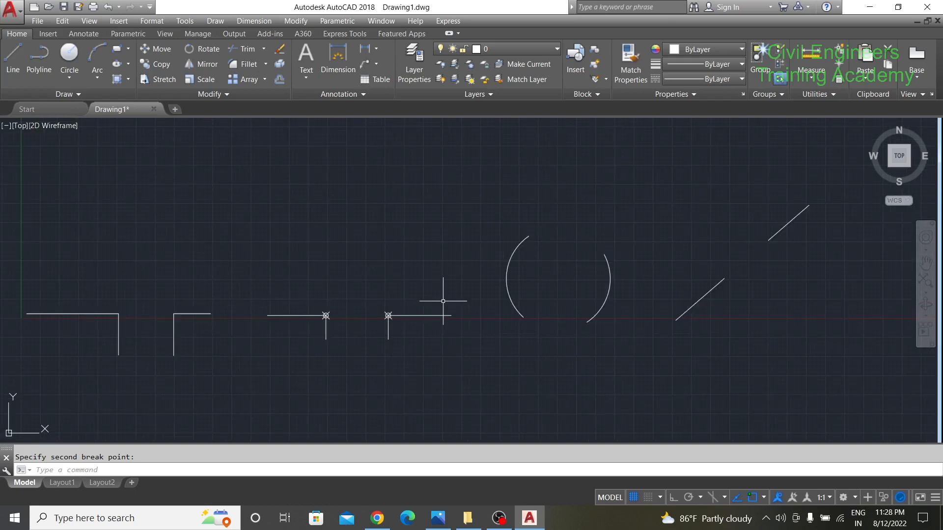
mouse_move(432, 300)
middle_mouse_down()
mouse_move(362, 295)
mouse_move(350, 274)
middle_mouse_up()
scroll(362, 295, "down", 2)
scroll(349, 274, "up", 1)
scroll(349, 274, "up", 2)
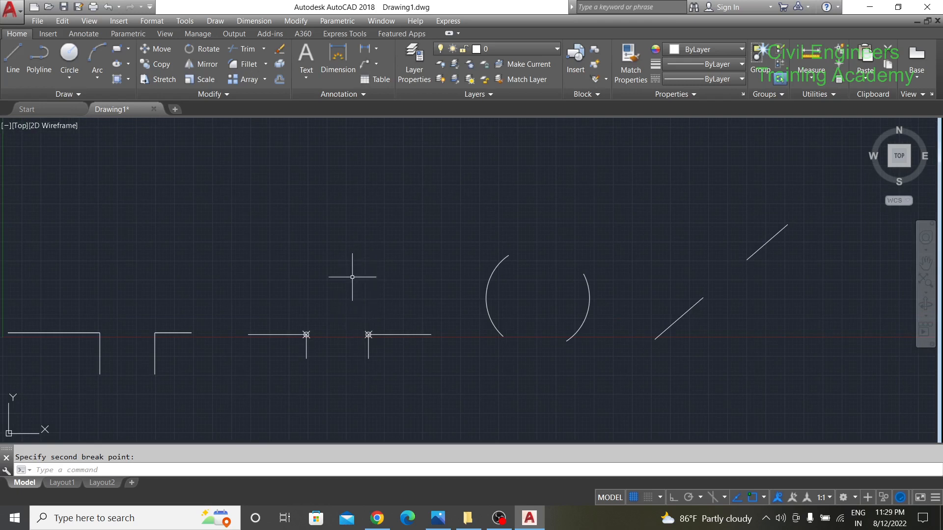
middle_click_drag(352, 277, 385, 274)
scroll(406, 316, "down", 2)
scroll(383, 309, "up", 4)
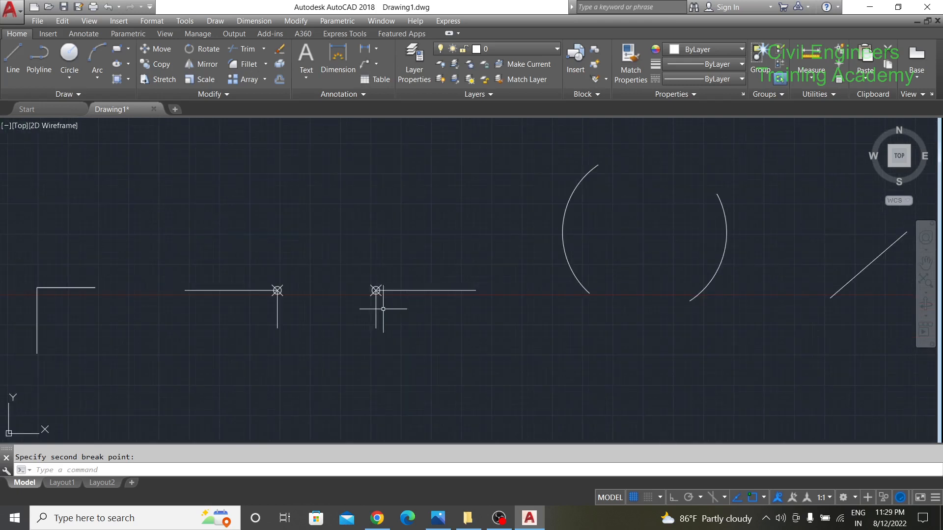
middle_click_drag(383, 309, 415, 301)
scroll(415, 297, "down", 4)
scroll(287, 289, "up", 4)
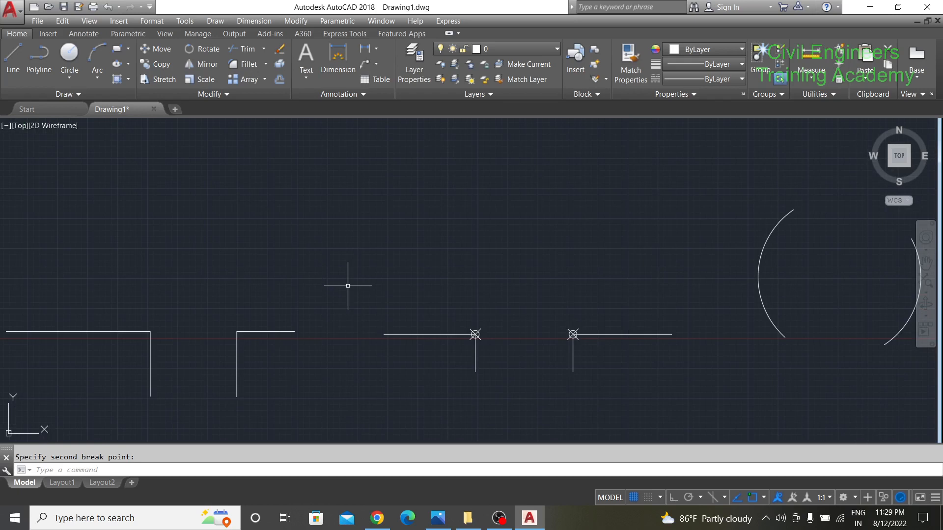
Try to close the gaps in both horizontal lines with Extend, and undo the extension.
type("ex")
key("Return")
key("Return")
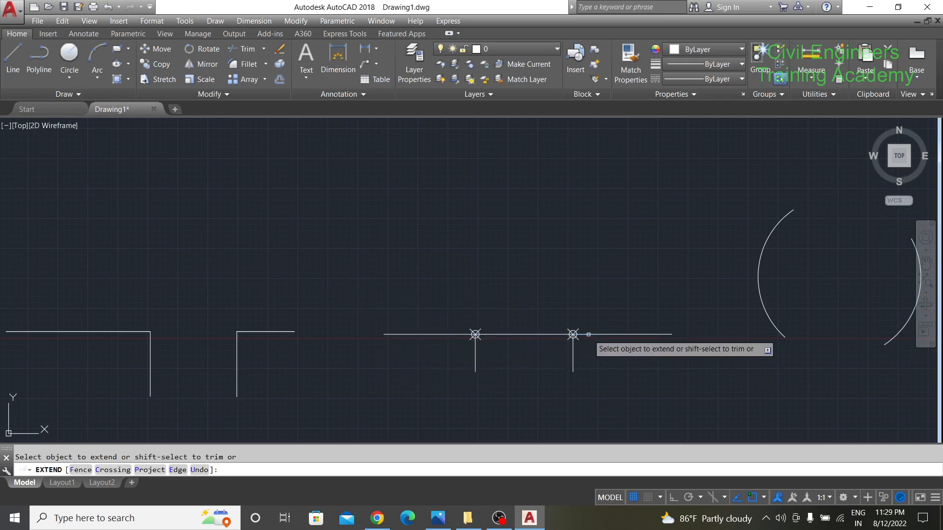
left_click(257, 332)
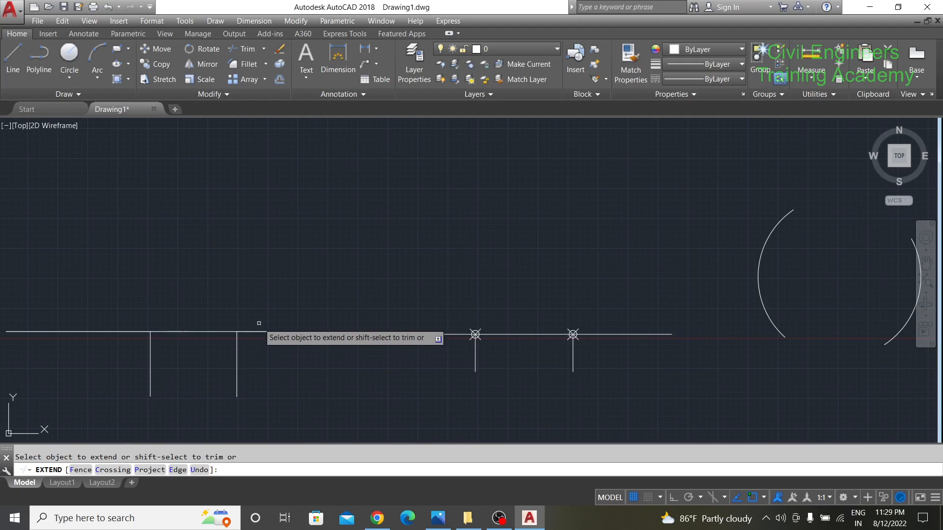
scroll(259, 323, "down", 2)
key("Escape")
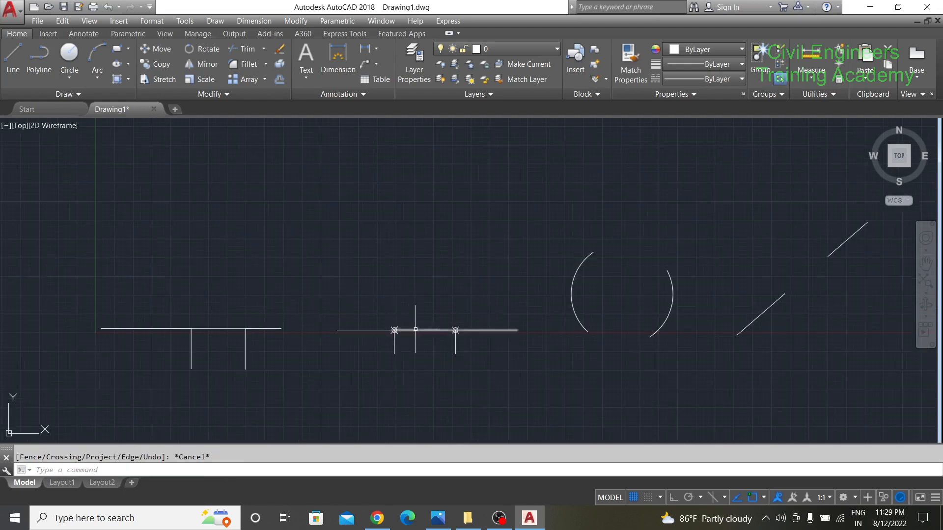
key("ctrl+z")
scroll(406, 282, "down", 4)
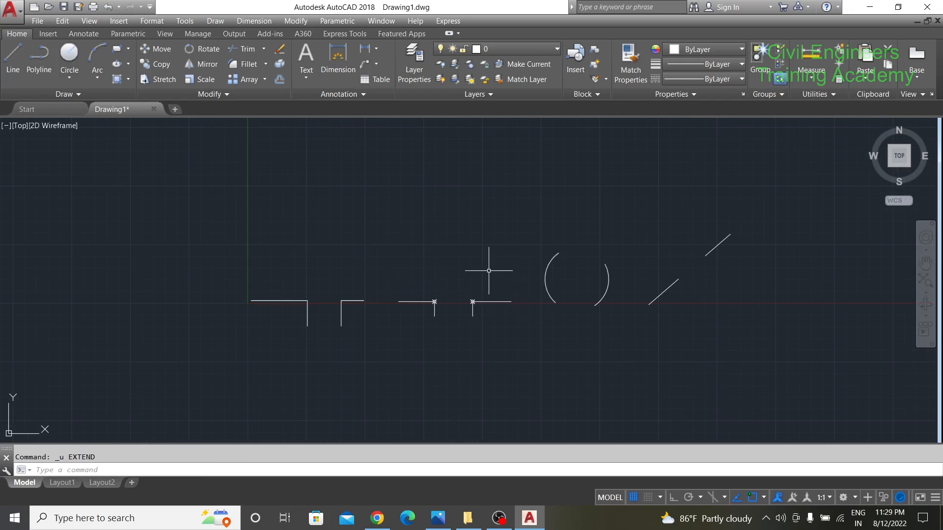
Join the two collinear pieces of the second horizontal line, the one with point markers, into one line.
type("j")
key("Return")
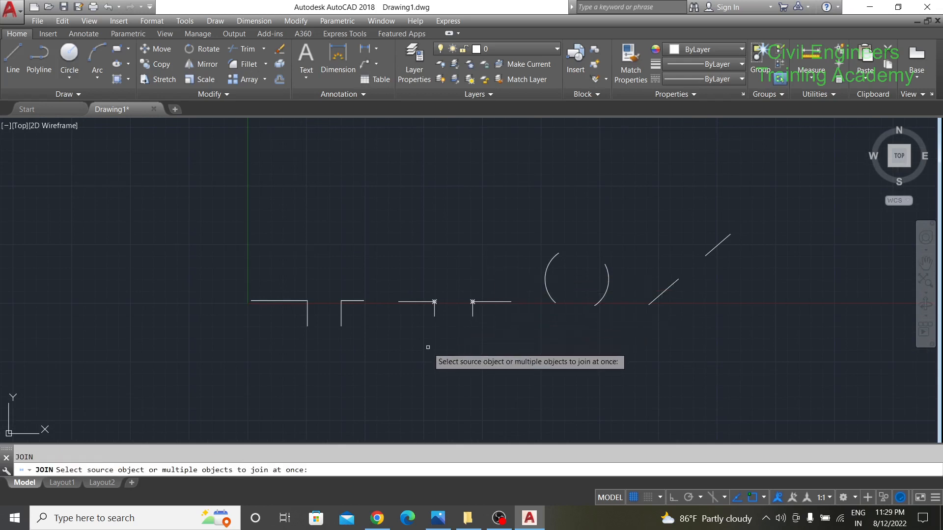
scroll(428, 348, "up", 2)
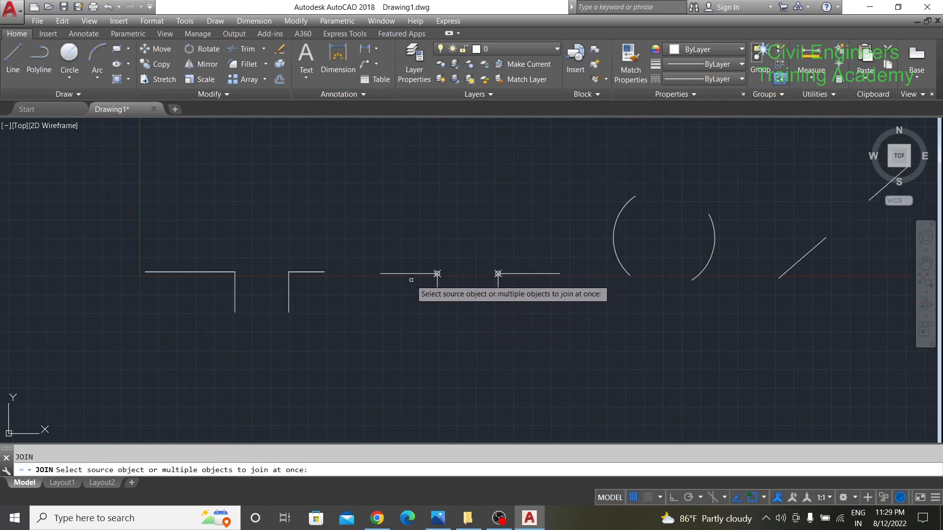
left_click(406, 273)
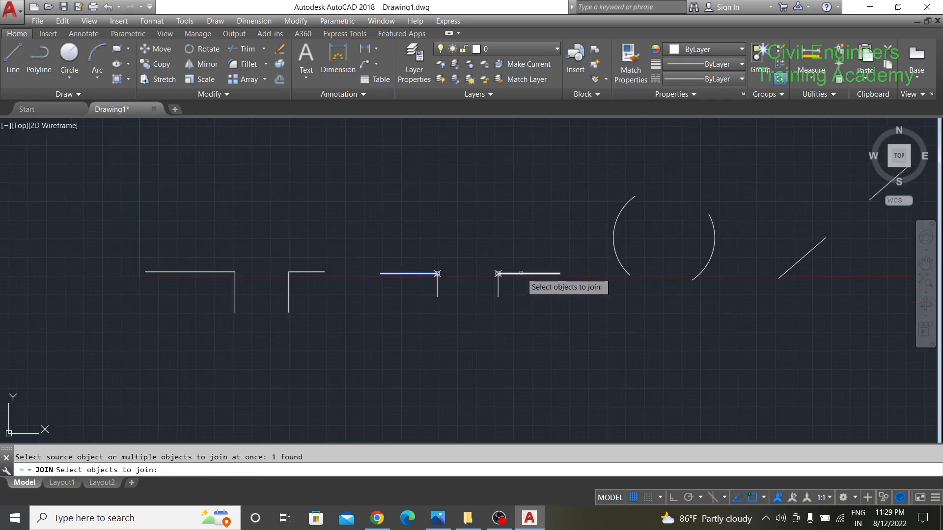
left_click(520, 273)
key("Return")
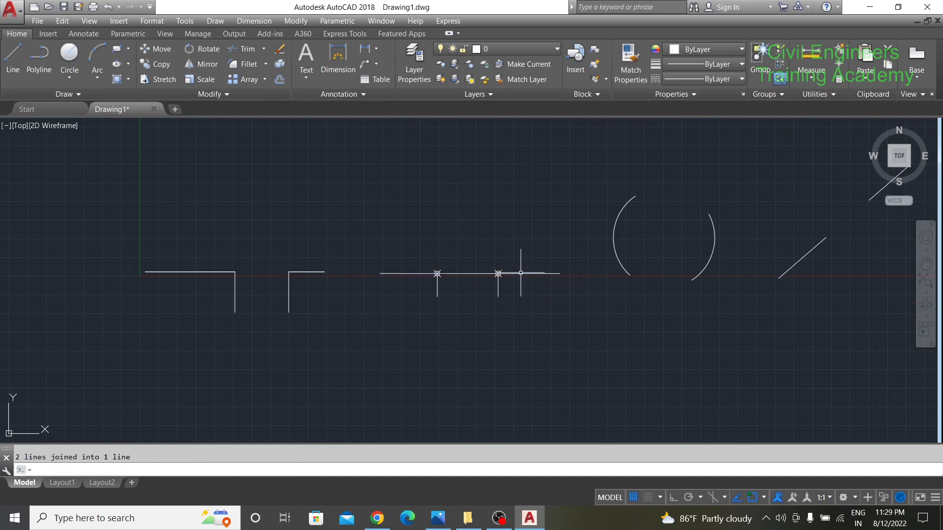
scroll(476, 282, "up", 4)
scroll(551, 283, "down", 4)
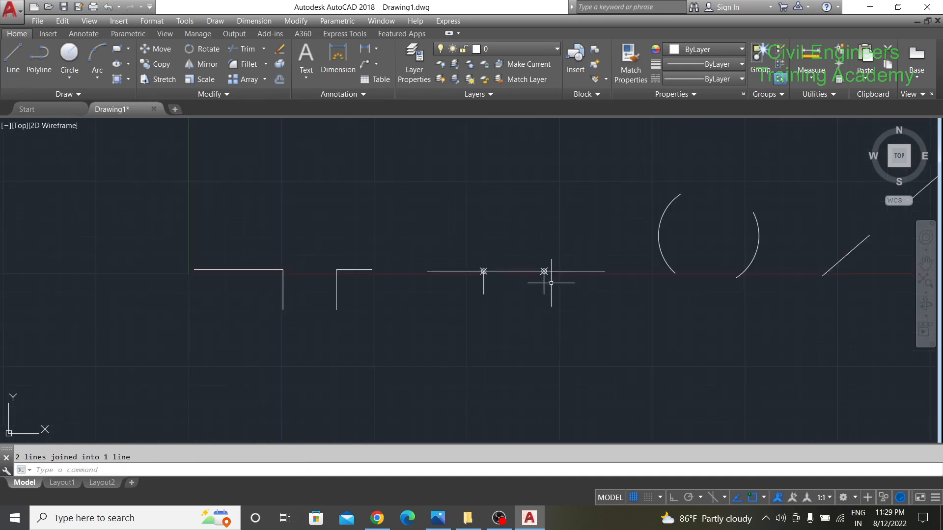
Join the two arcs of the broken circle into one arc across the lower gap.
middle_click_drag(575, 304, 438, 339)
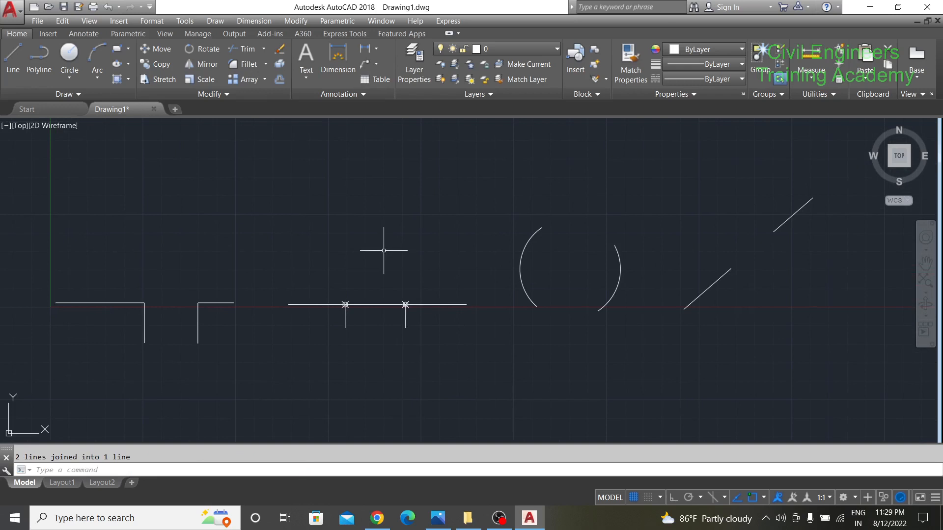
type("join")
key("Return")
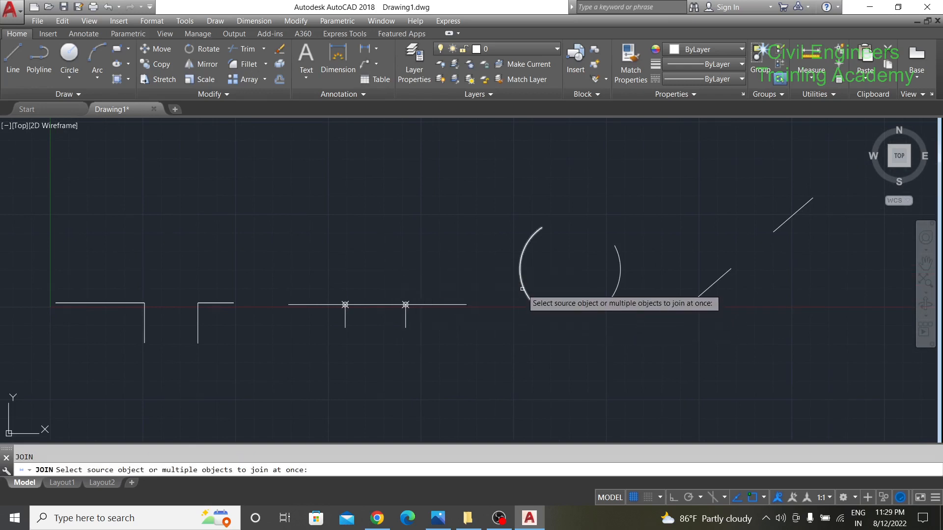
left_click(522, 290)
left_click(613, 297)
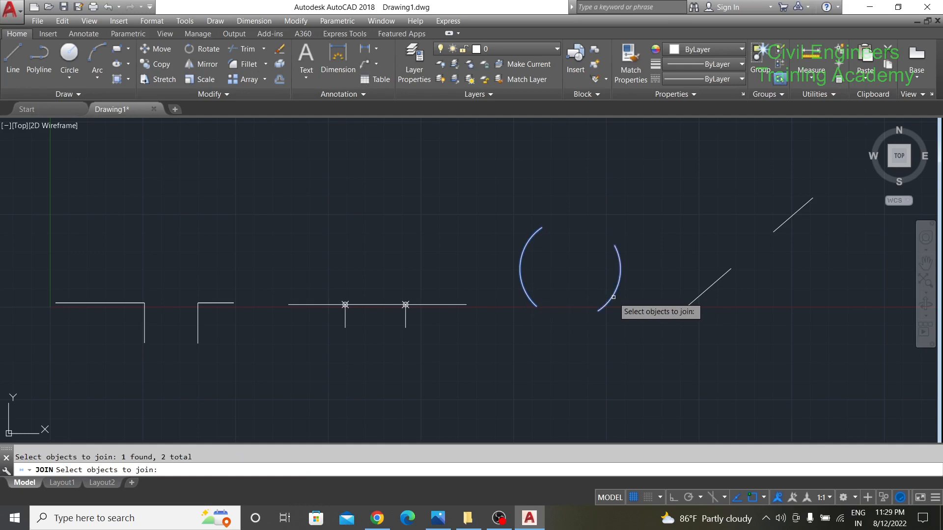
key("Return")
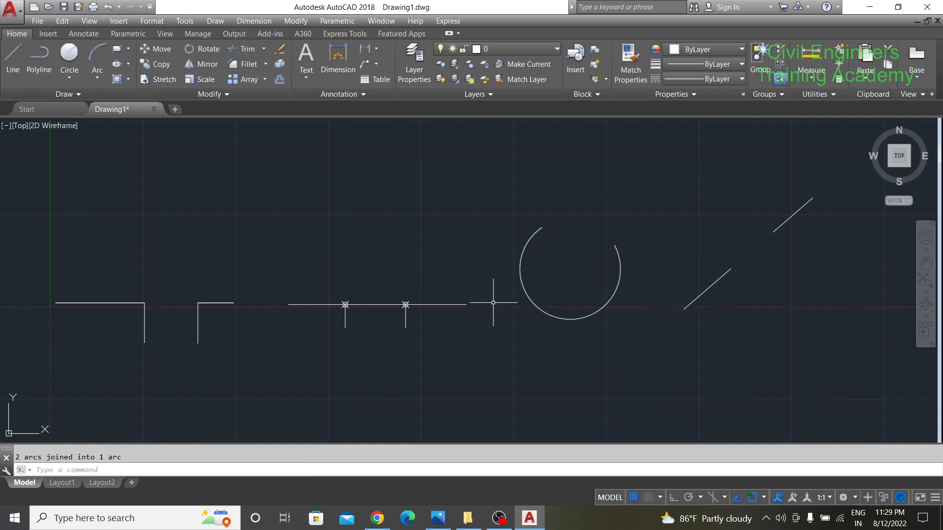
Join the lower and upper pieces of the broken diagonal line into one line.
middle_click_drag(509, 301, 447, 302)
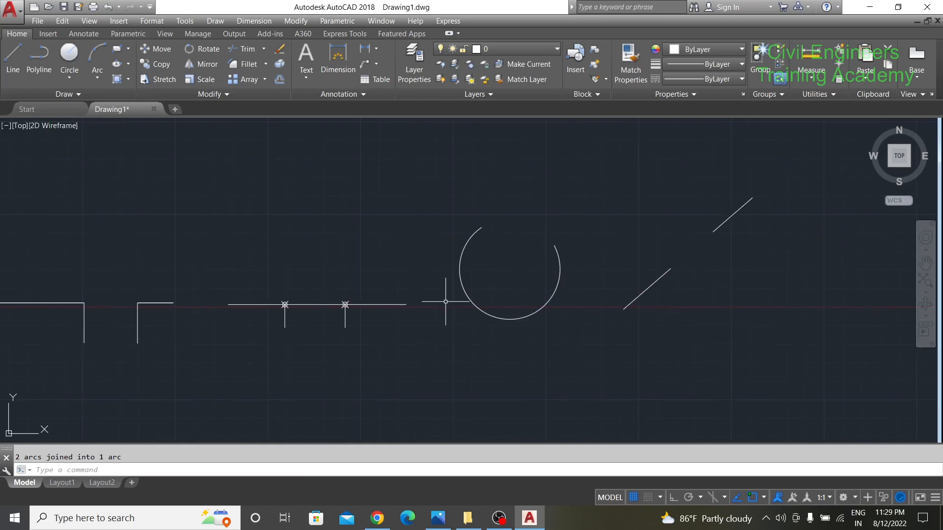
scroll(471, 288, "up", 2)
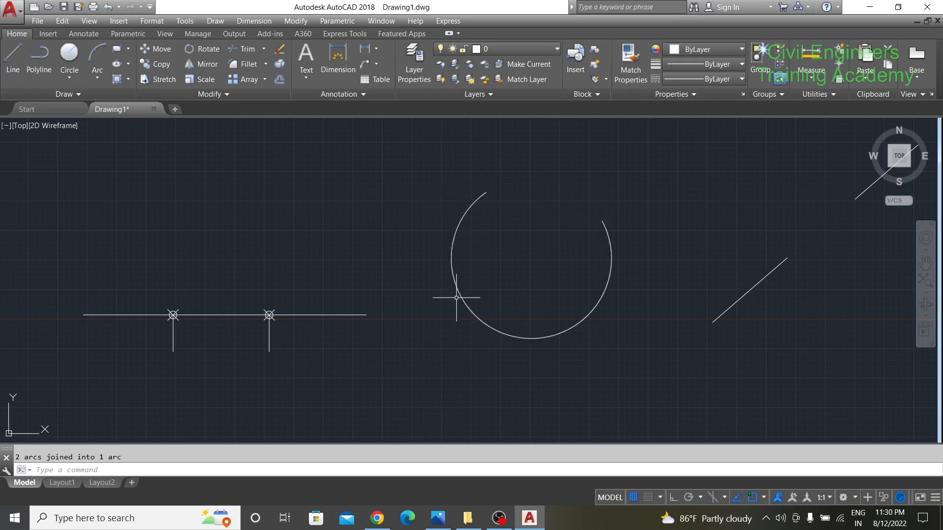
middle_click_drag(720, 284, 522, 355)
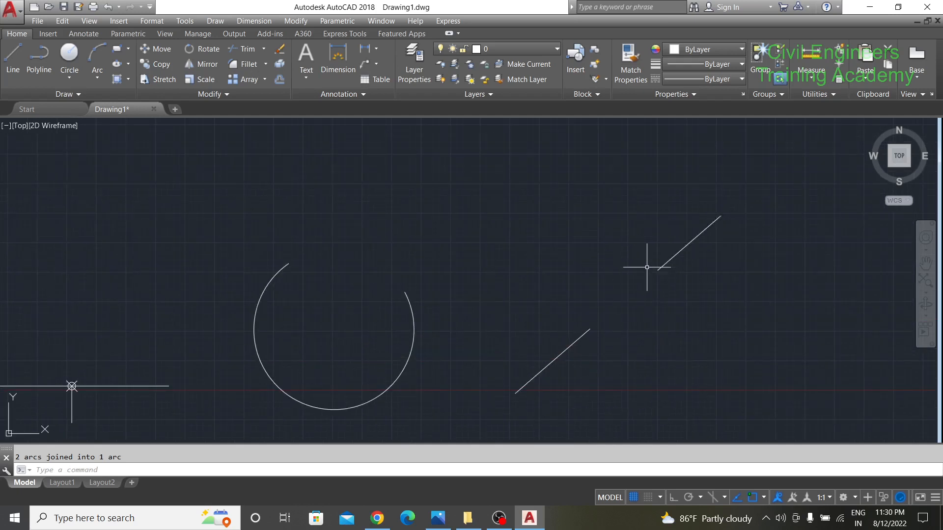
type("j")
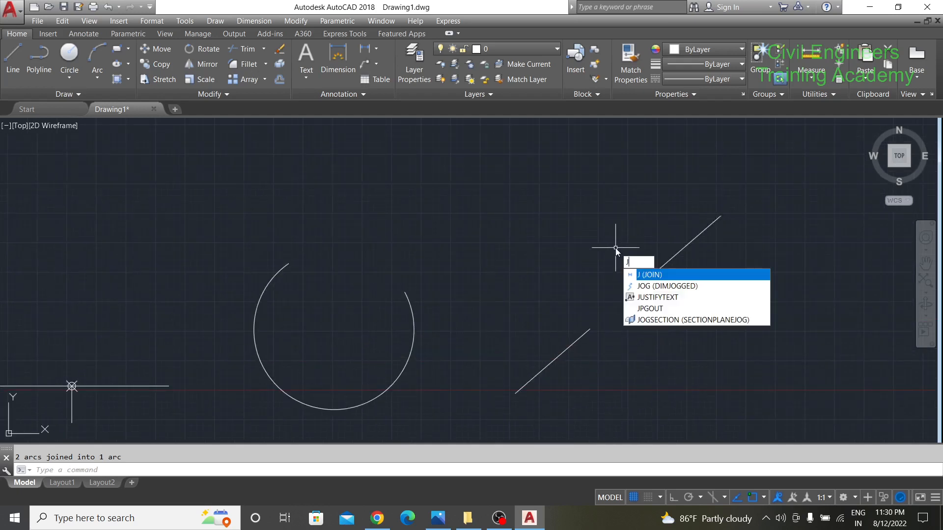
key("Return")
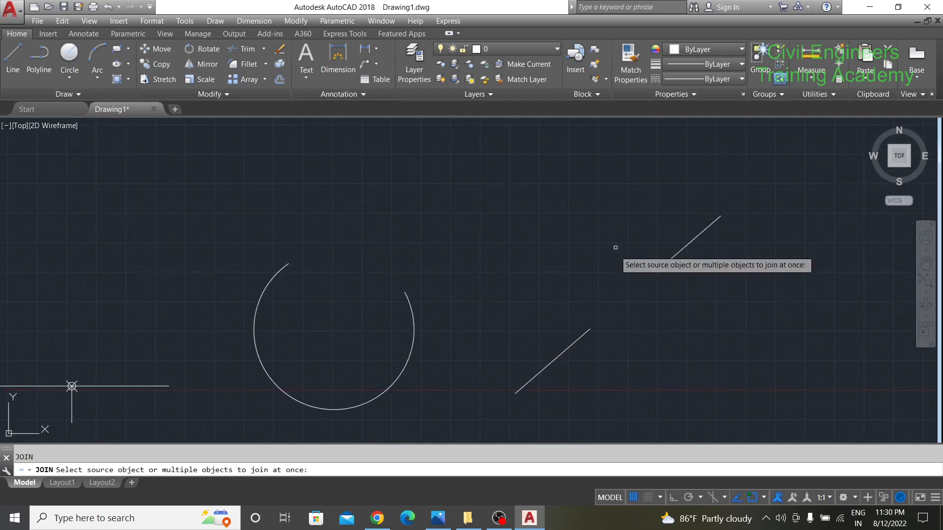
left_click(580, 337)
left_click(660, 268)
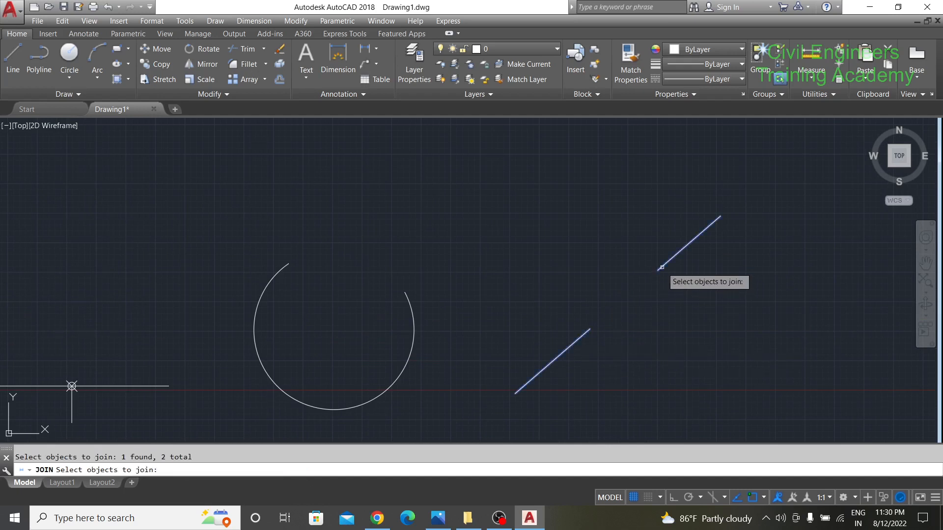
key("Return")
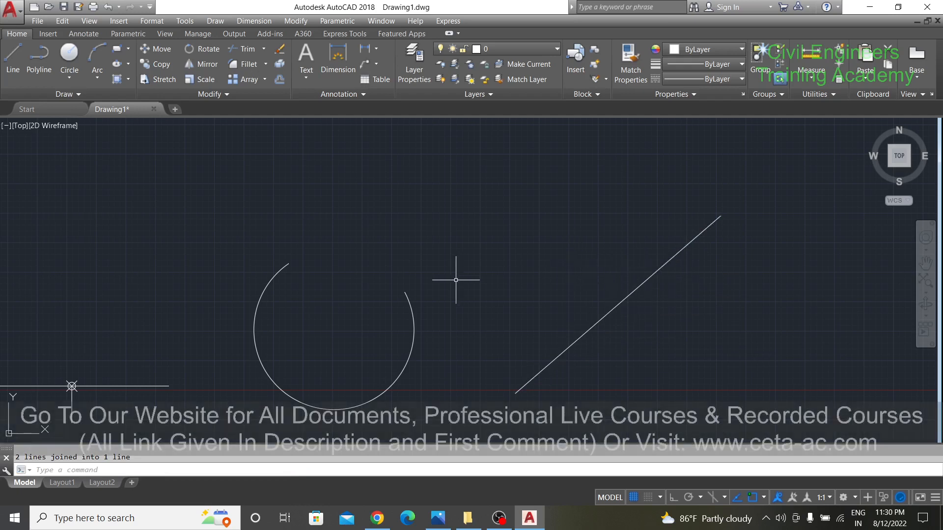
Convert the open arc into a full circle using Join with the Close option.
middle_click_drag(446, 285, 476, 262)
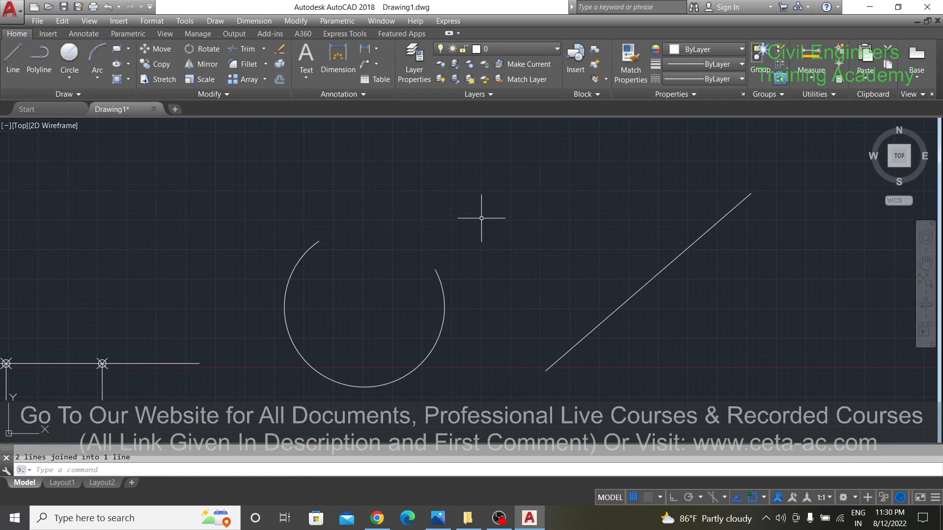
type("j")
key("Return")
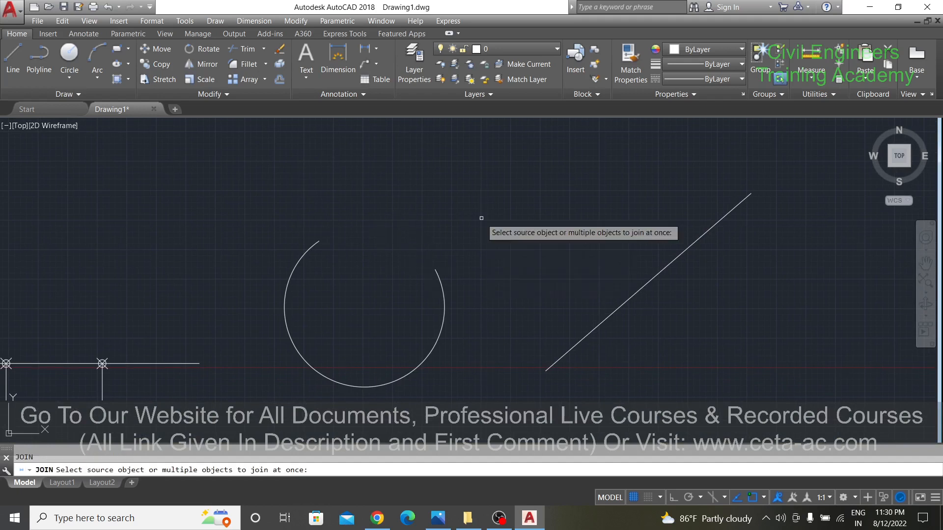
left_click(307, 251)
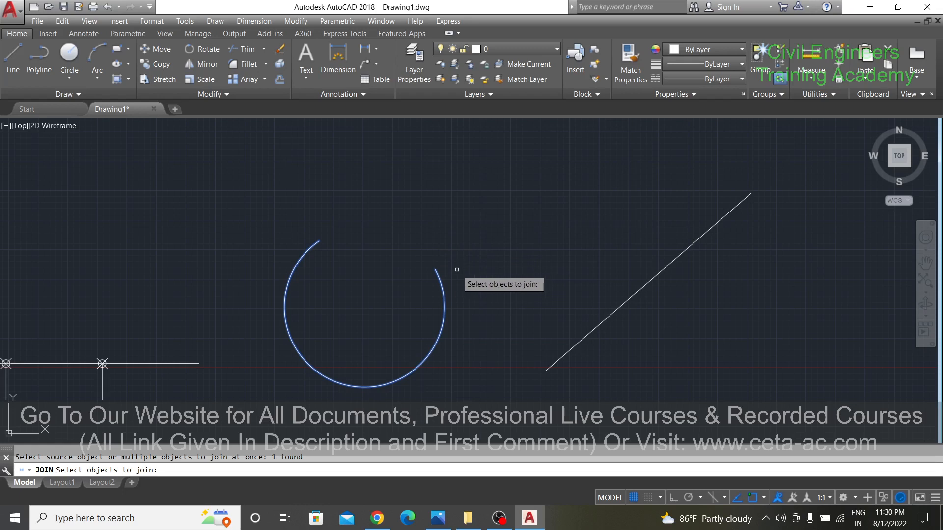
key("Return")
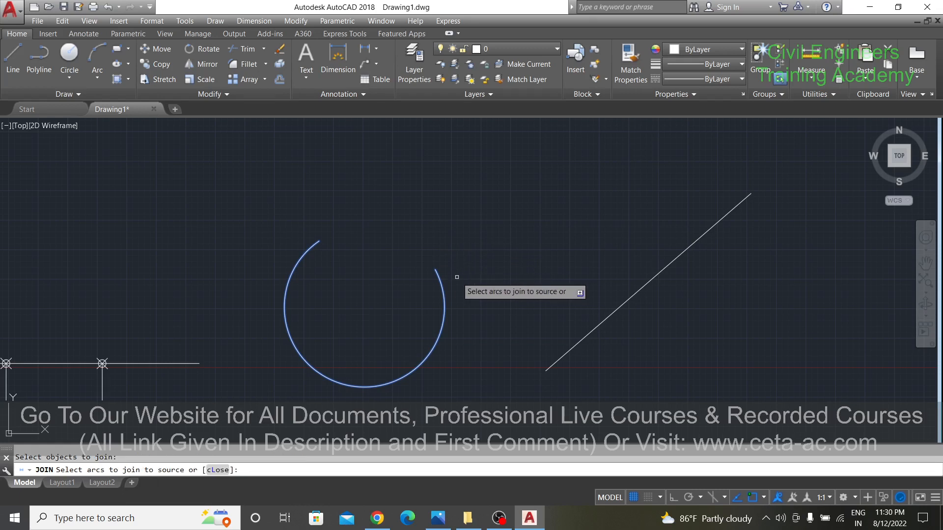
left_click(218, 470)
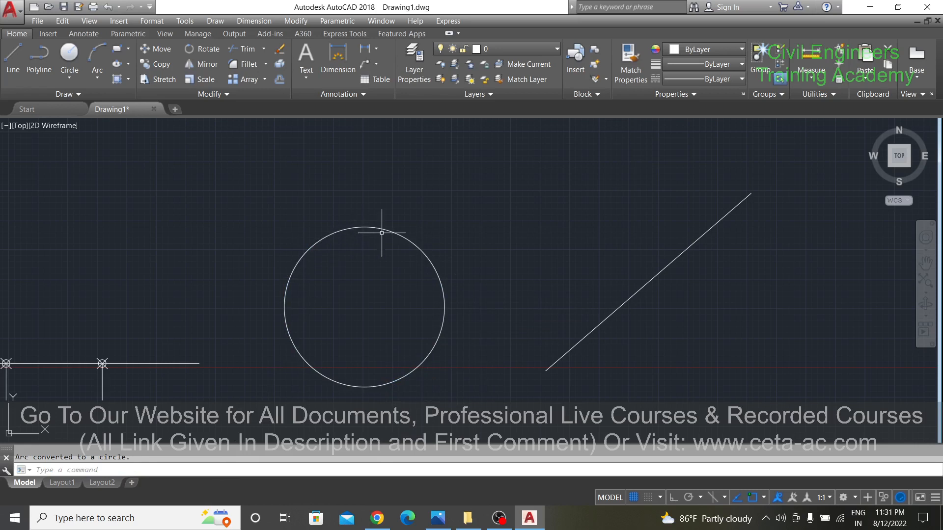
scroll(400, 255, "down", 2)
scroll(400, 275, "up", 4)
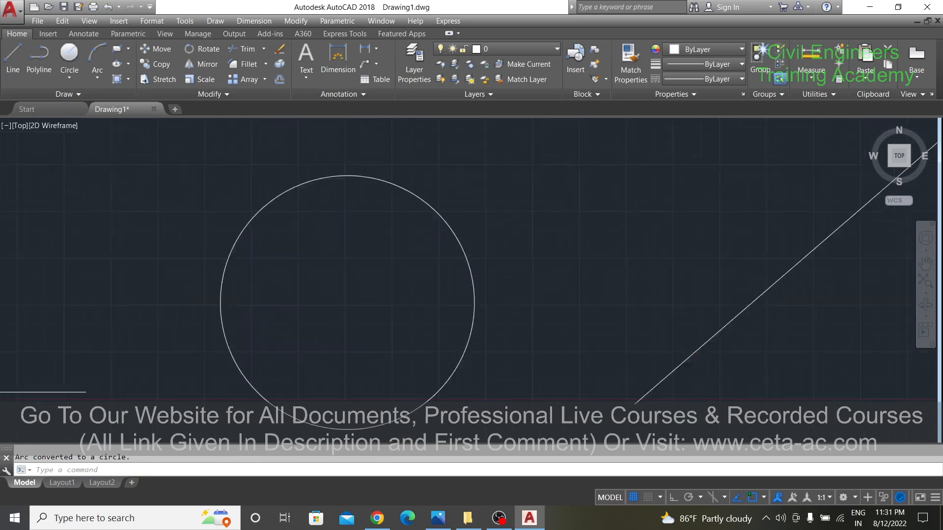
scroll(358, 248, "down", 2)
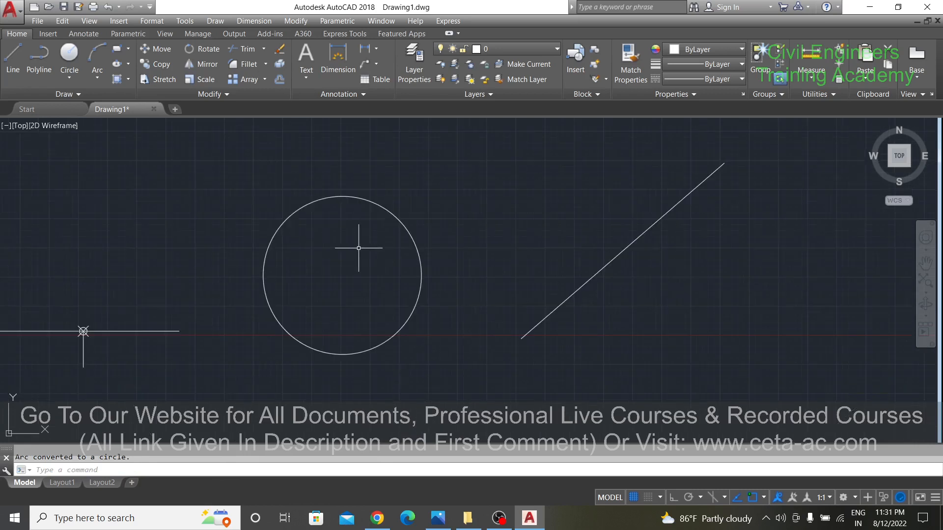
left_click(69, 55)
middle_click_drag(188, 160, 318, 244)
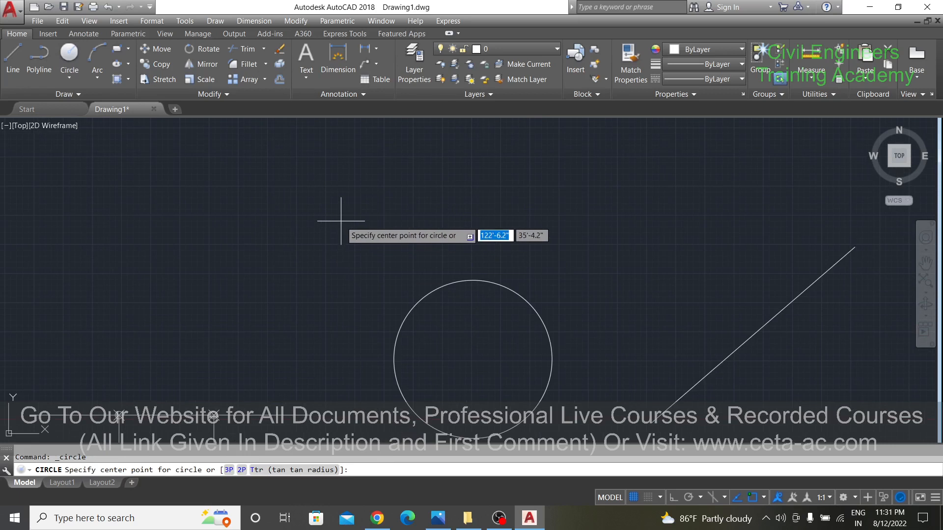
key("Escape")
Undo the Join that closed the arc into a circle.
key("ctrl+z")
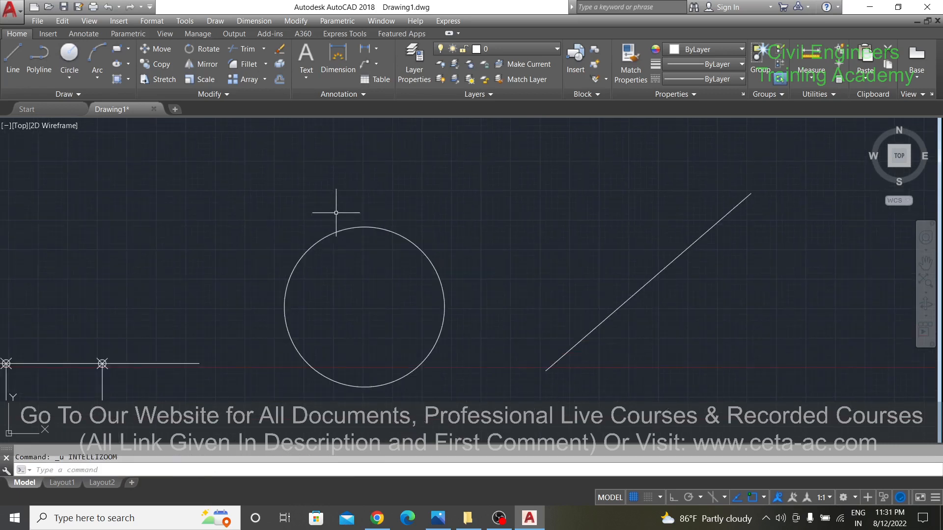
key("ctrl+z")
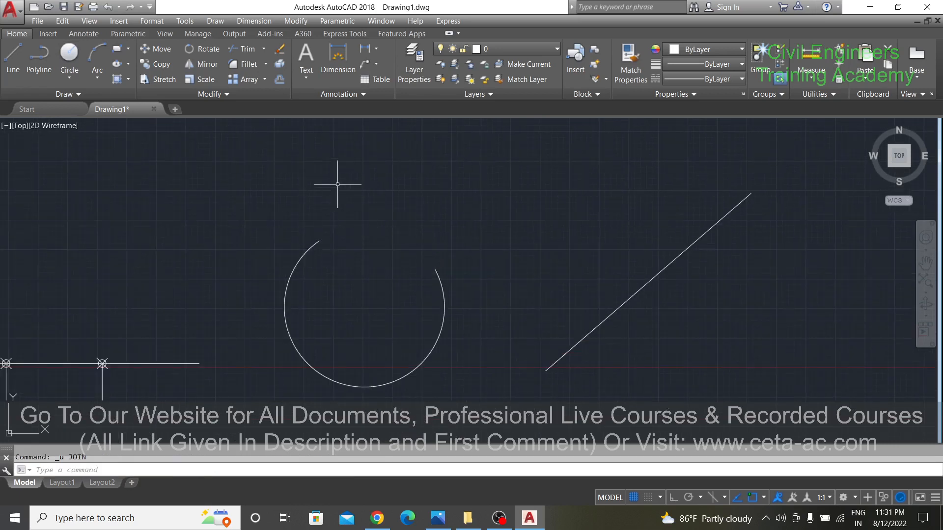
Run Join again on the arc with its gap at the top and use the Close option to complete the circle.
type("j")
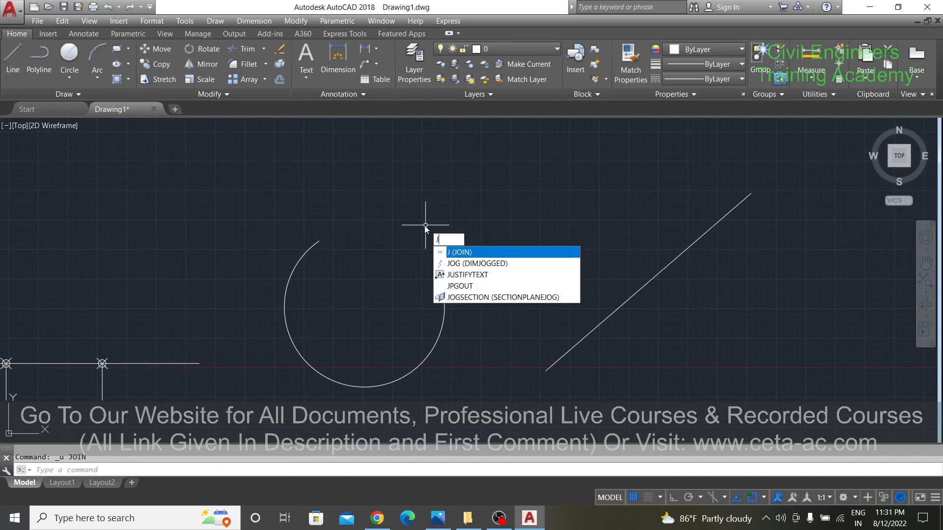
key("Return")
left_click(305, 255)
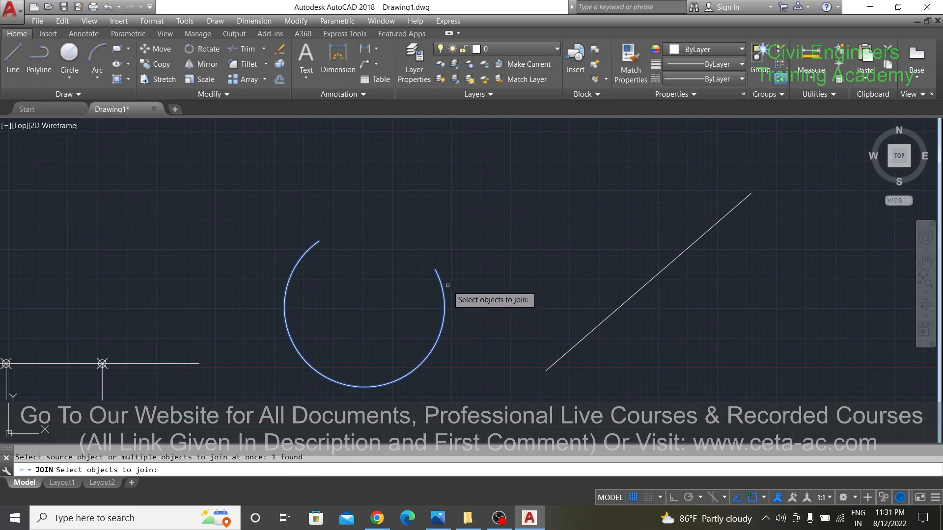
key("Return")
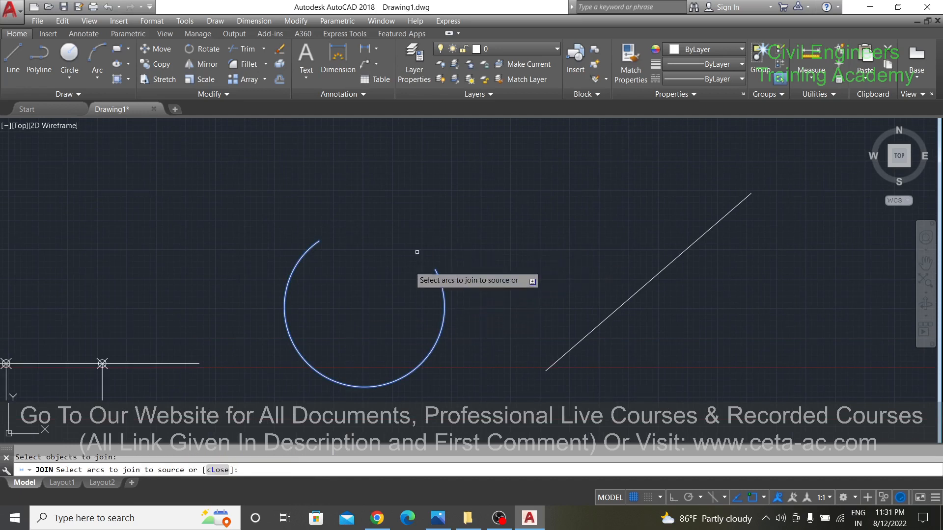
left_click(222, 472)
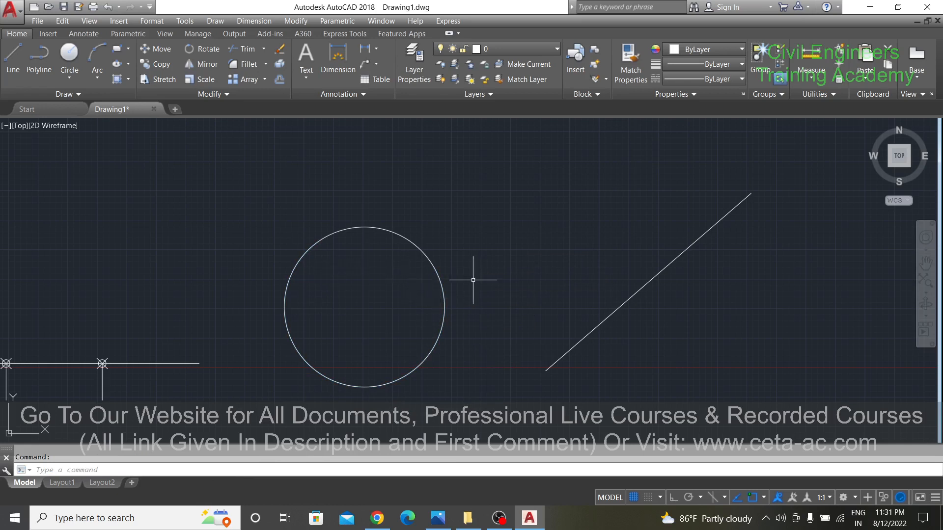
middle_click_drag(440, 218, 414, 205)
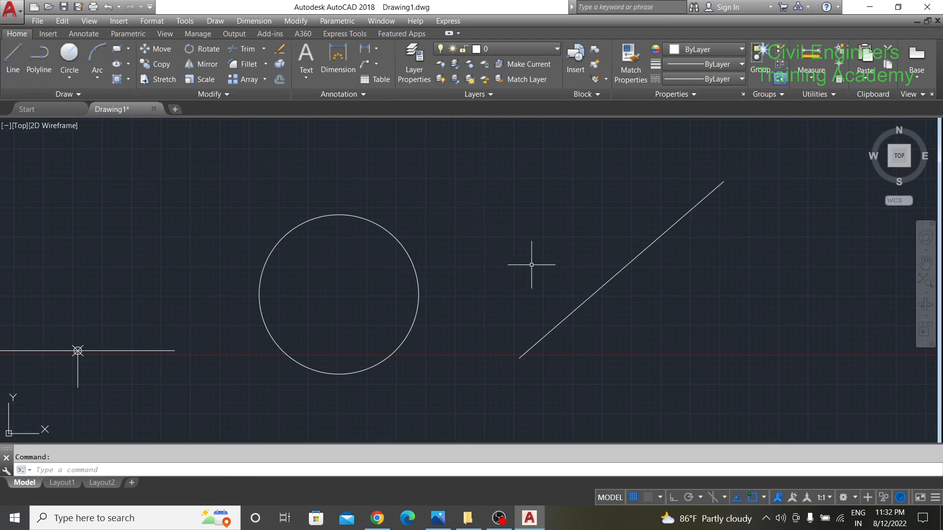
Draw a horizontal line in the empty space to the right of the diagonal line, with Ortho mode turned on.
scroll(528, 262, "down", 2)
middle_click_drag(541, 276, 381, 282)
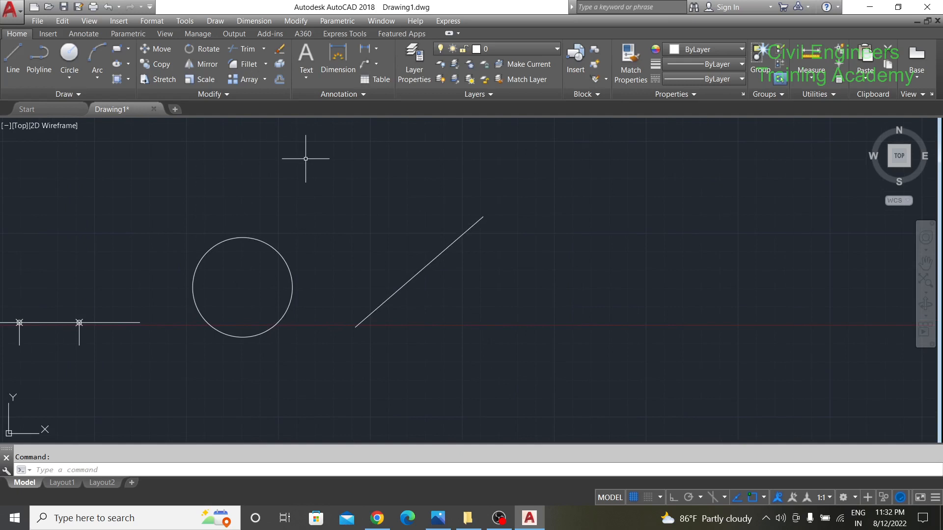
left_click(219, 94)
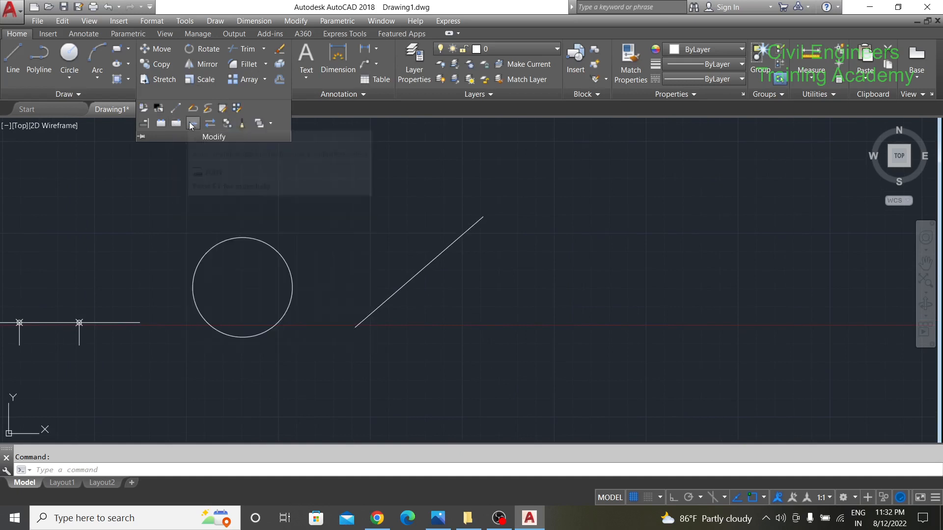
left_click(13, 54)
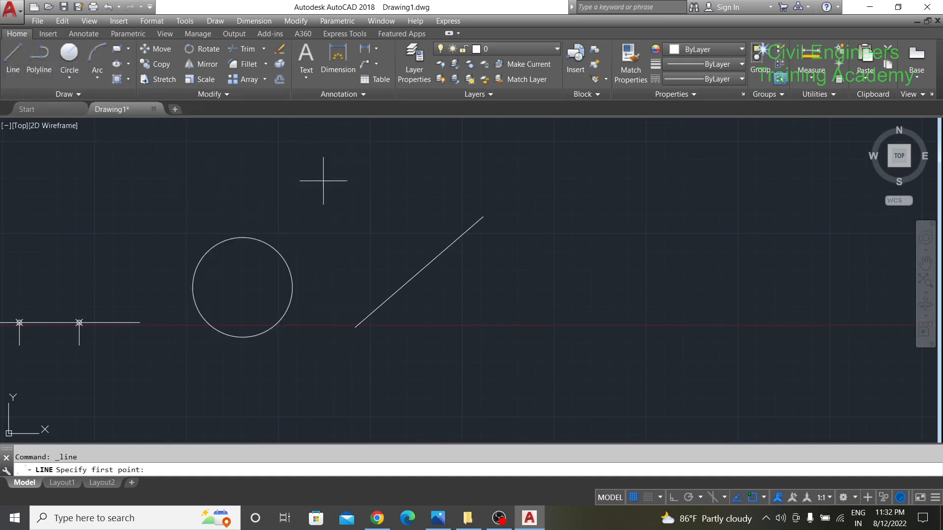
middle_click_drag(526, 301, 299, 303)
left_click(373, 256)
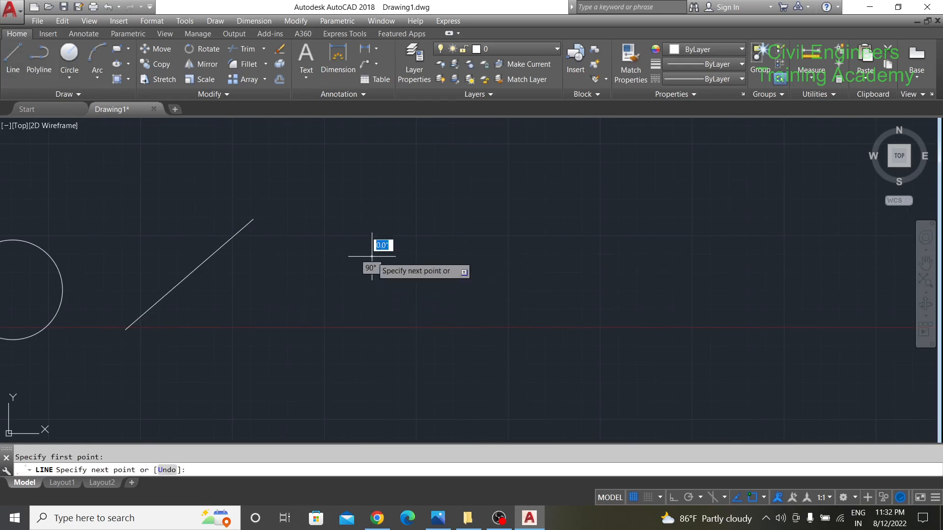
left_click(675, 497)
left_click(603, 257)
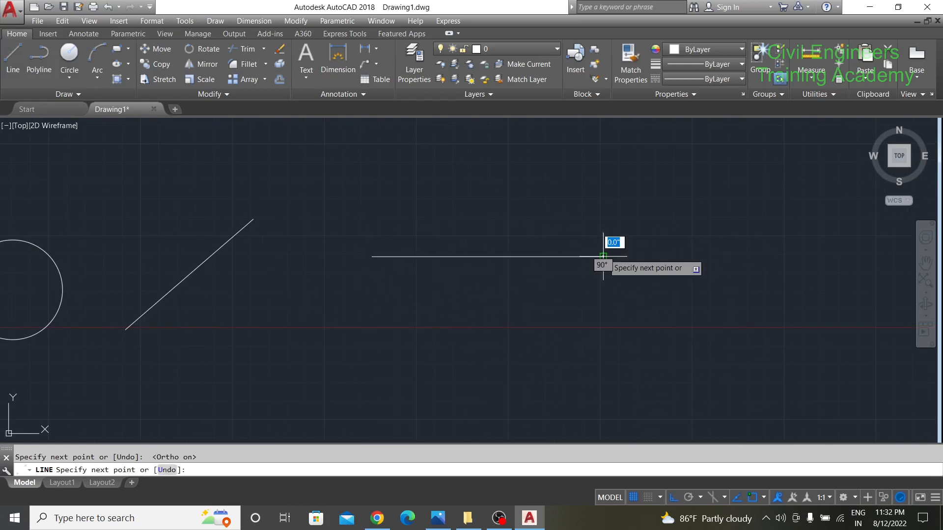
key("Escape")
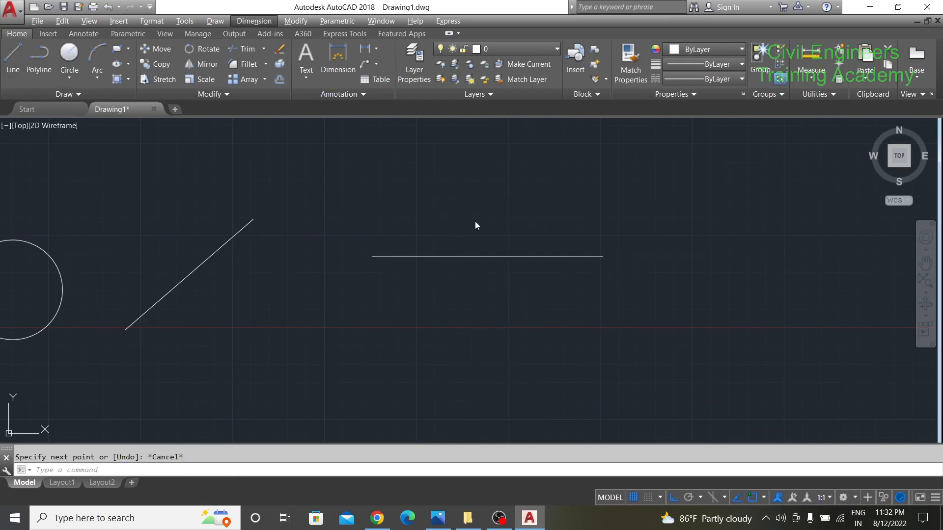
Split the new horizontal line in two at its midpoint using Break at Point.
left_click(472, 256)
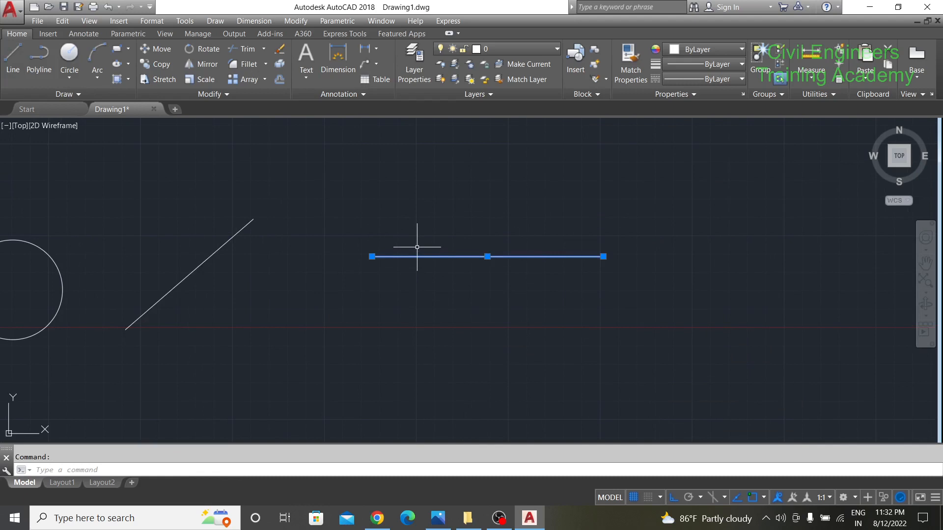
key("Escape")
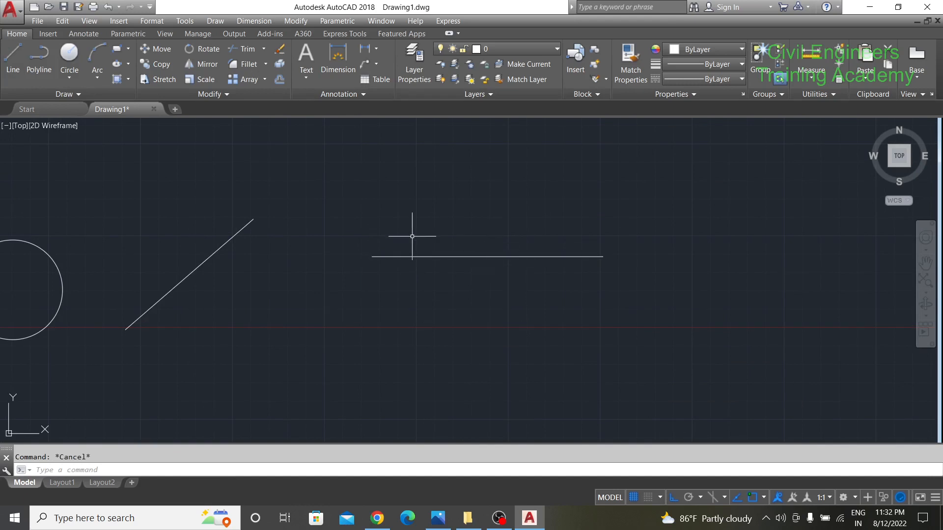
left_click(214, 98)
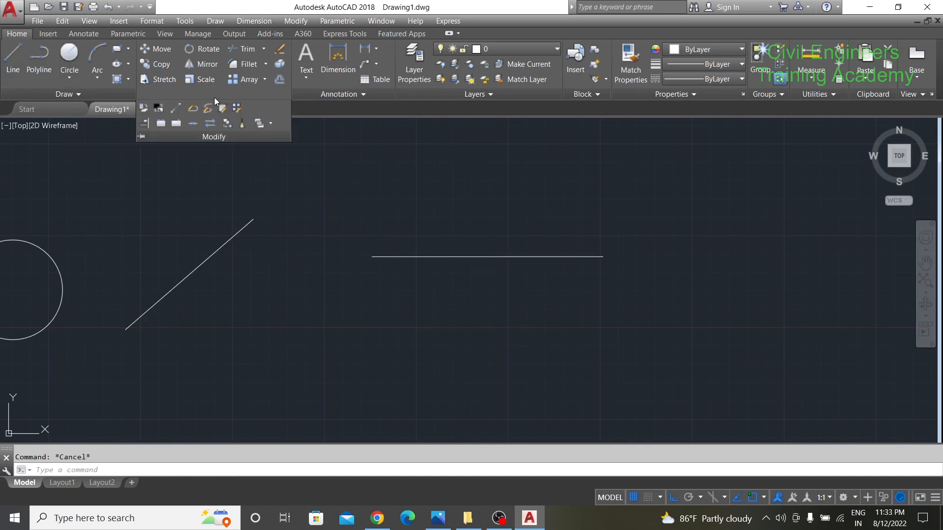
left_click(178, 123)
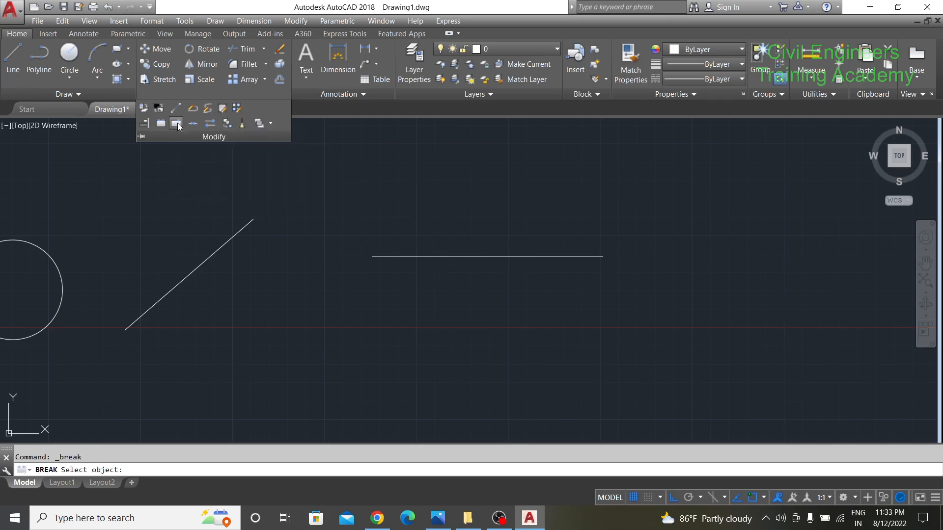
left_click(481, 258)
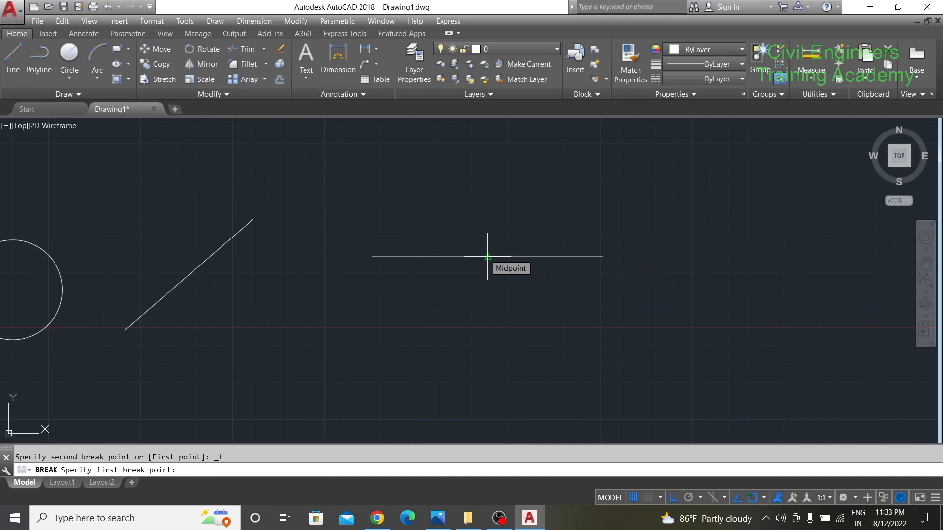
left_click(488, 256)
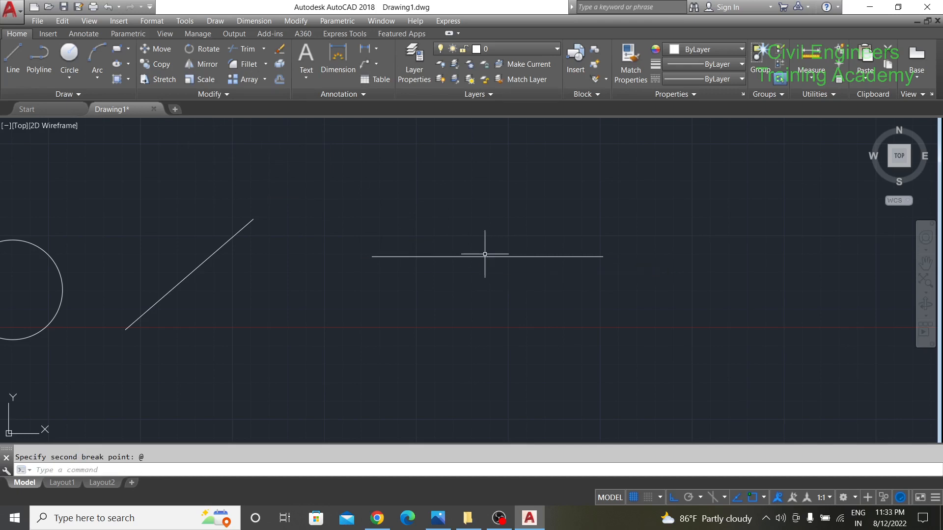
Select both halves of the split horizontal line, move the left half straight up from the right one, and clear the selection.
left_click(450, 257)
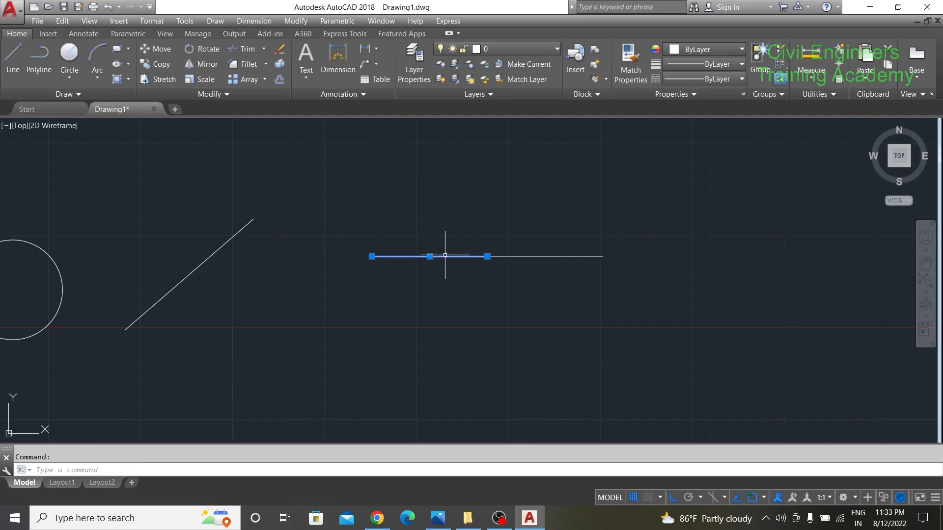
left_click(514, 257)
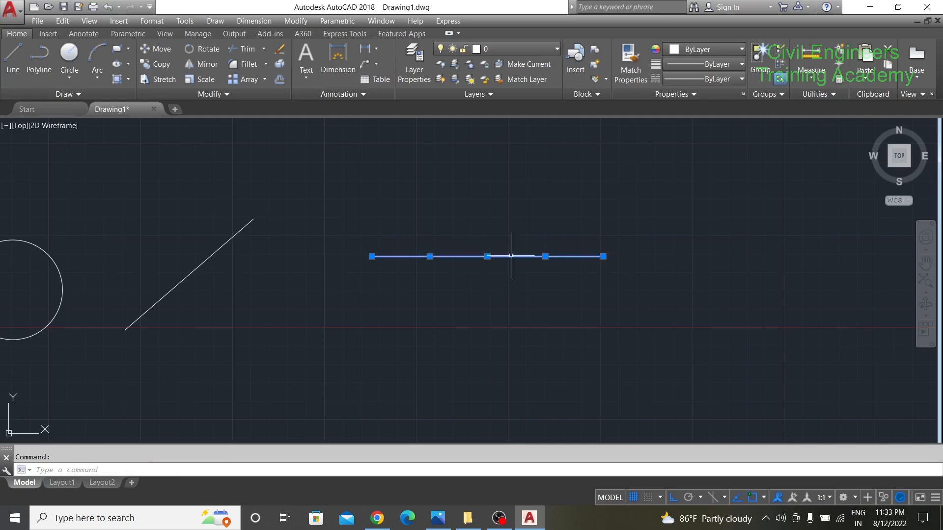
left_click(430, 256)
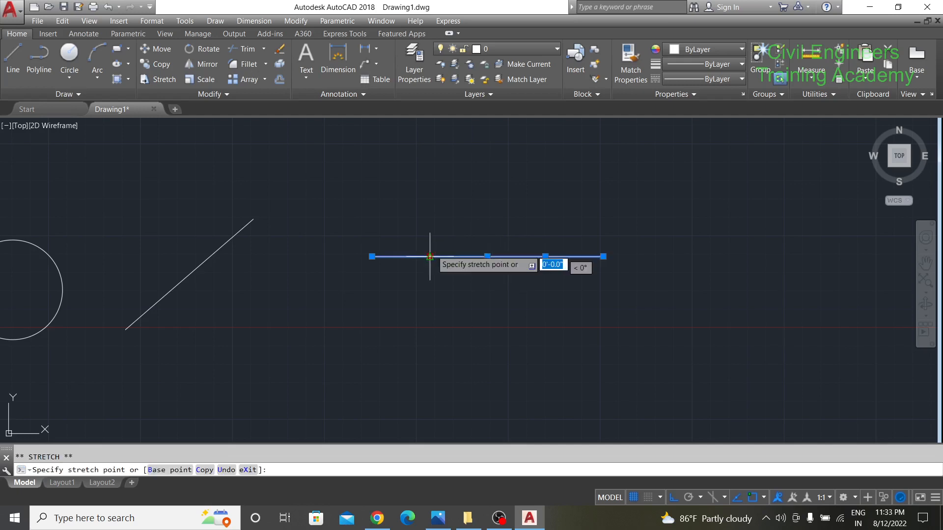
left_click(430, 205)
left_click(453, 239)
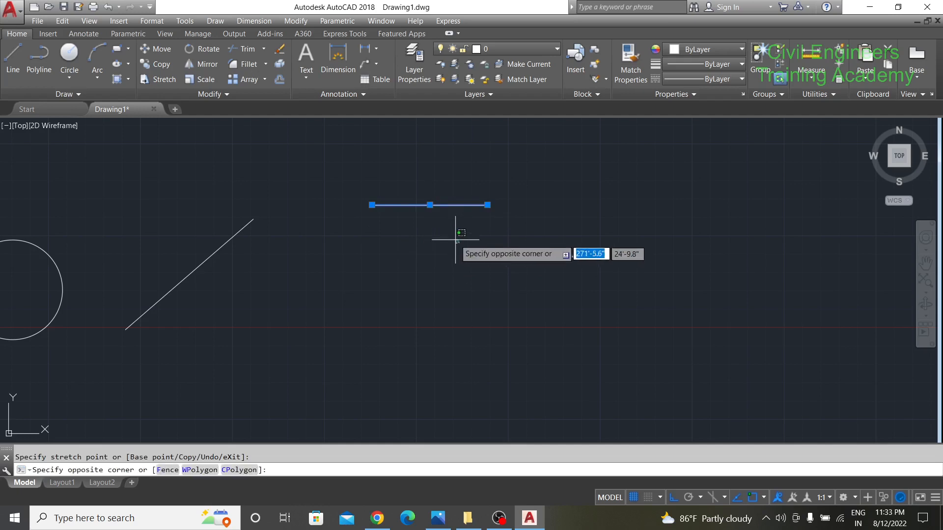
key("Escape")
key("Escape")
Turn Ortho mode off and draw a diagonal line rising to the right, beside the two horizontal pieces.
scroll(453, 237, "down", 1)
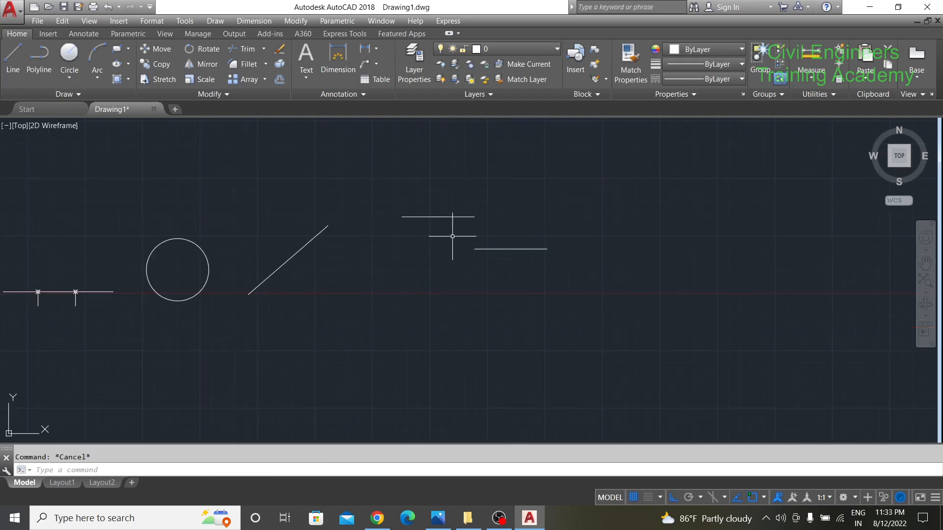
left_click(13, 56)
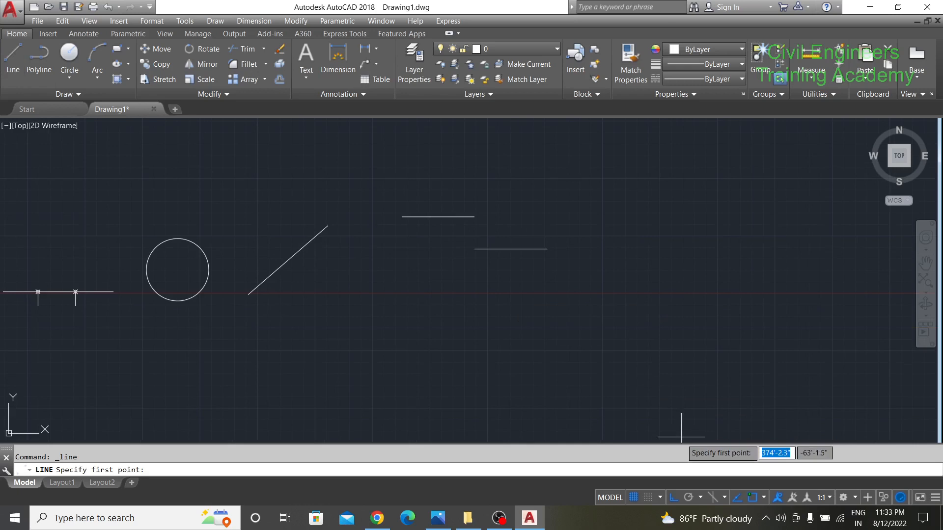
left_click(554, 344)
left_click(673, 498)
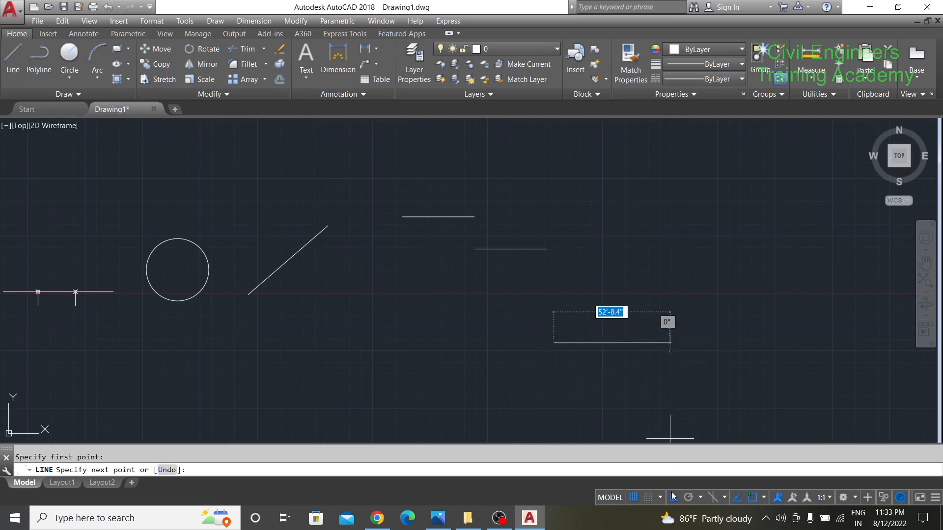
left_click(672, 239)
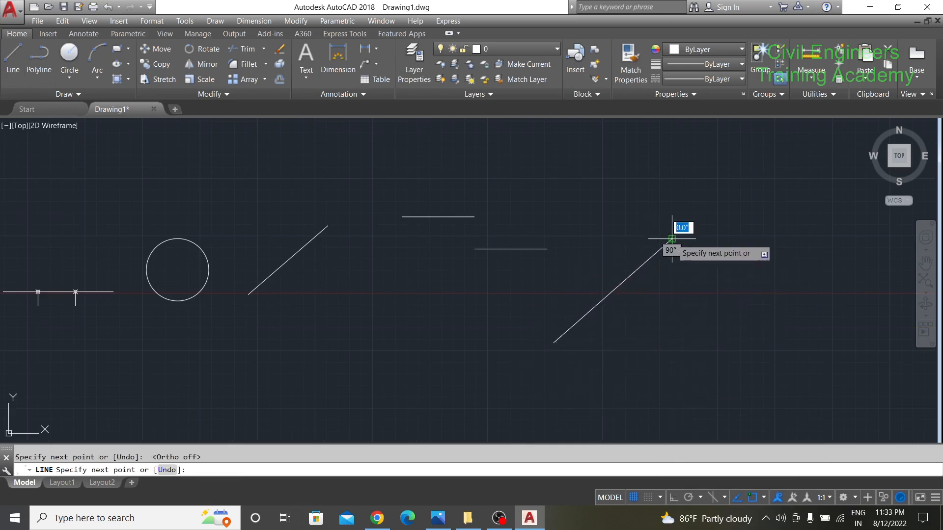
Split the new diagonal line in two at a point above its middle using Break at Point.
left_click(196, 95)
left_click(180, 112)
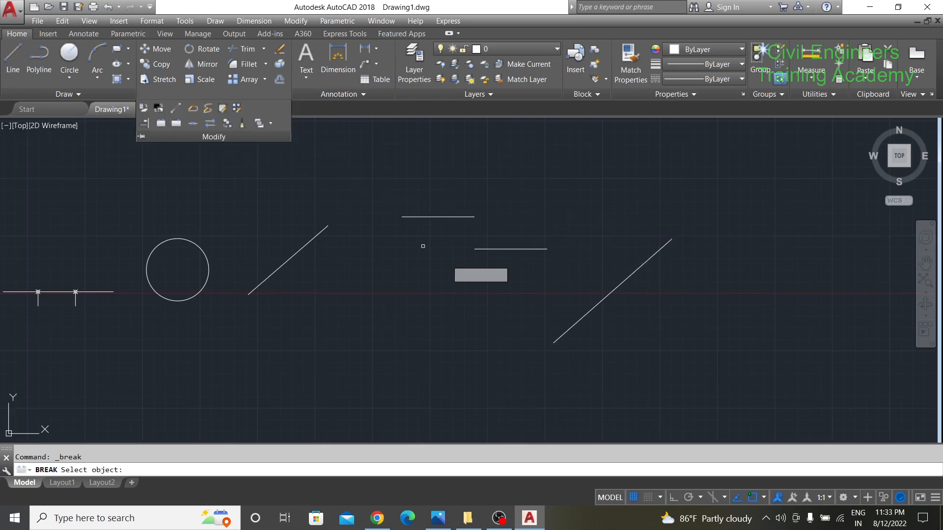
left_click(598, 303)
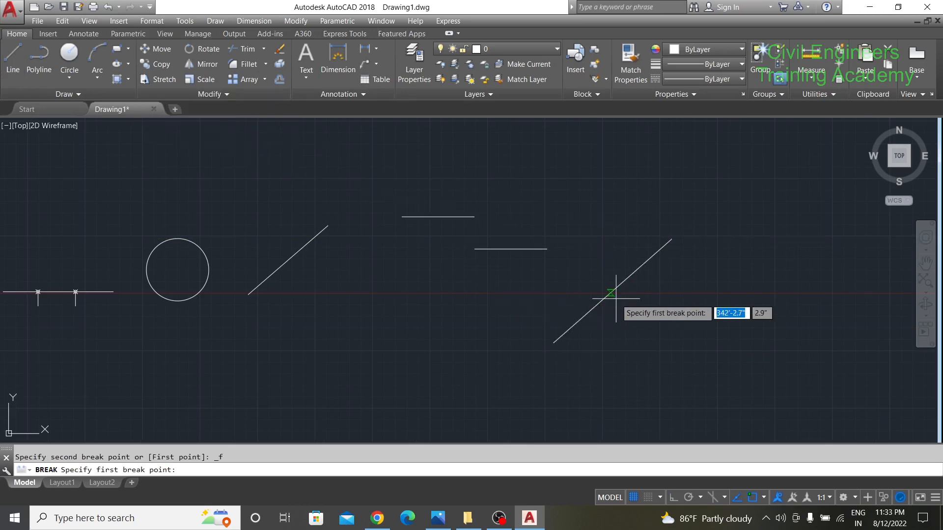
left_click(631, 274)
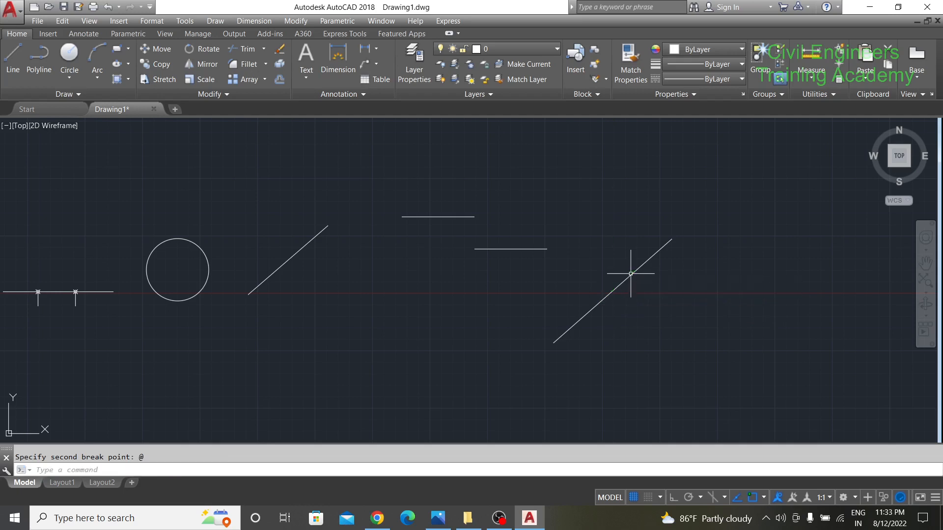
Move the lower piece of the split diagonal line down and to the right of its original position, and deselect it.
left_click(600, 300)
left_click(592, 308)
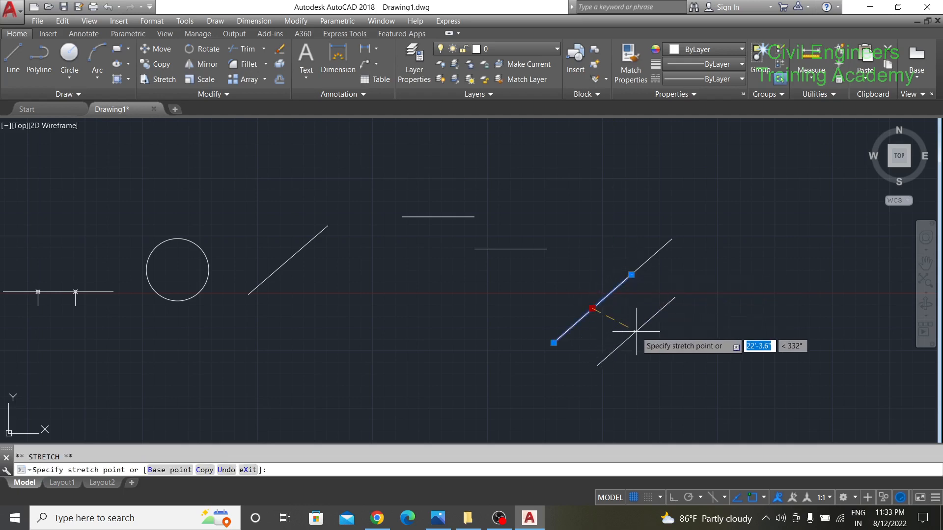
left_click(636, 333)
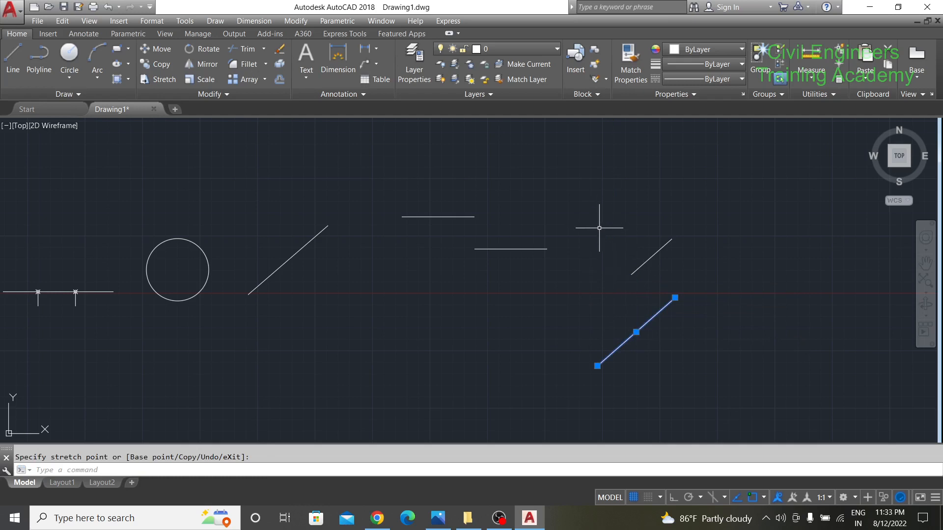
key("Escape")
key("Escape")
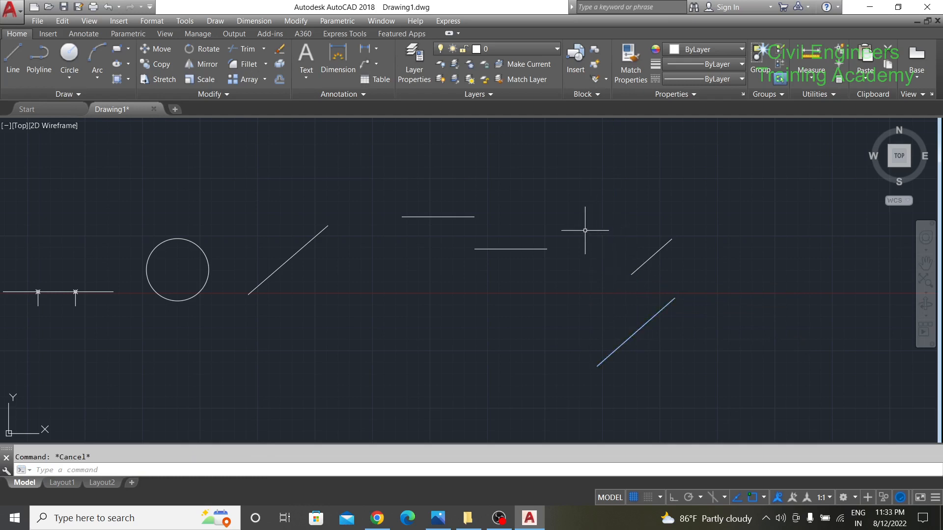